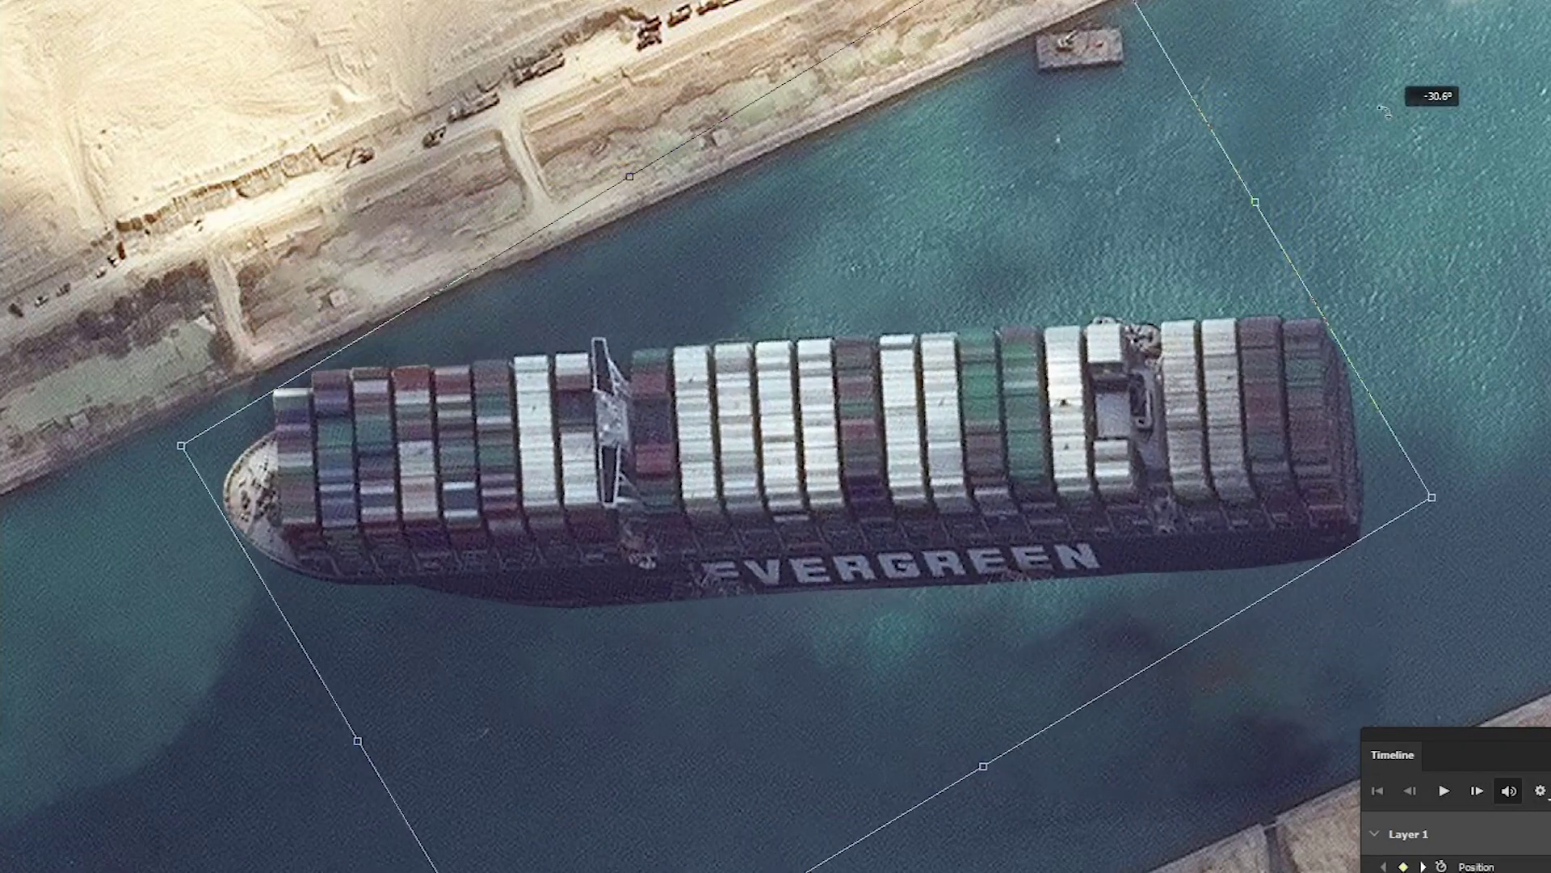
Step: Rotate the ship to about -45°, commit the transform, and play the timeline
mouse_move(1400, 206)
mouse_down()
mouse_move(1260, 2)
mouse_move(1196, 2)
mouse_up()
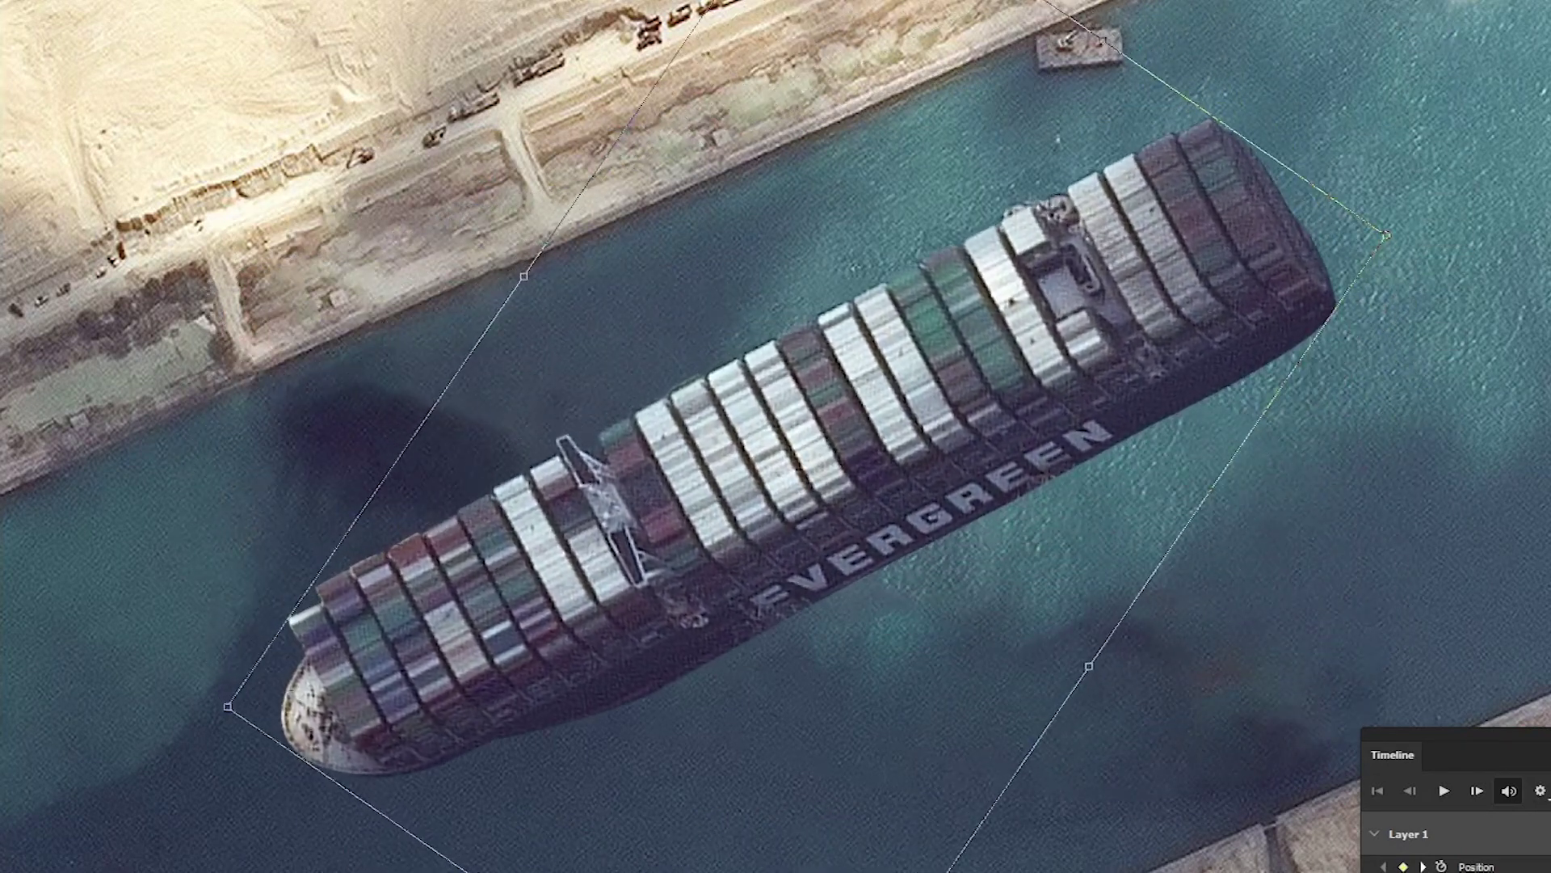
key(Return)
key(space)
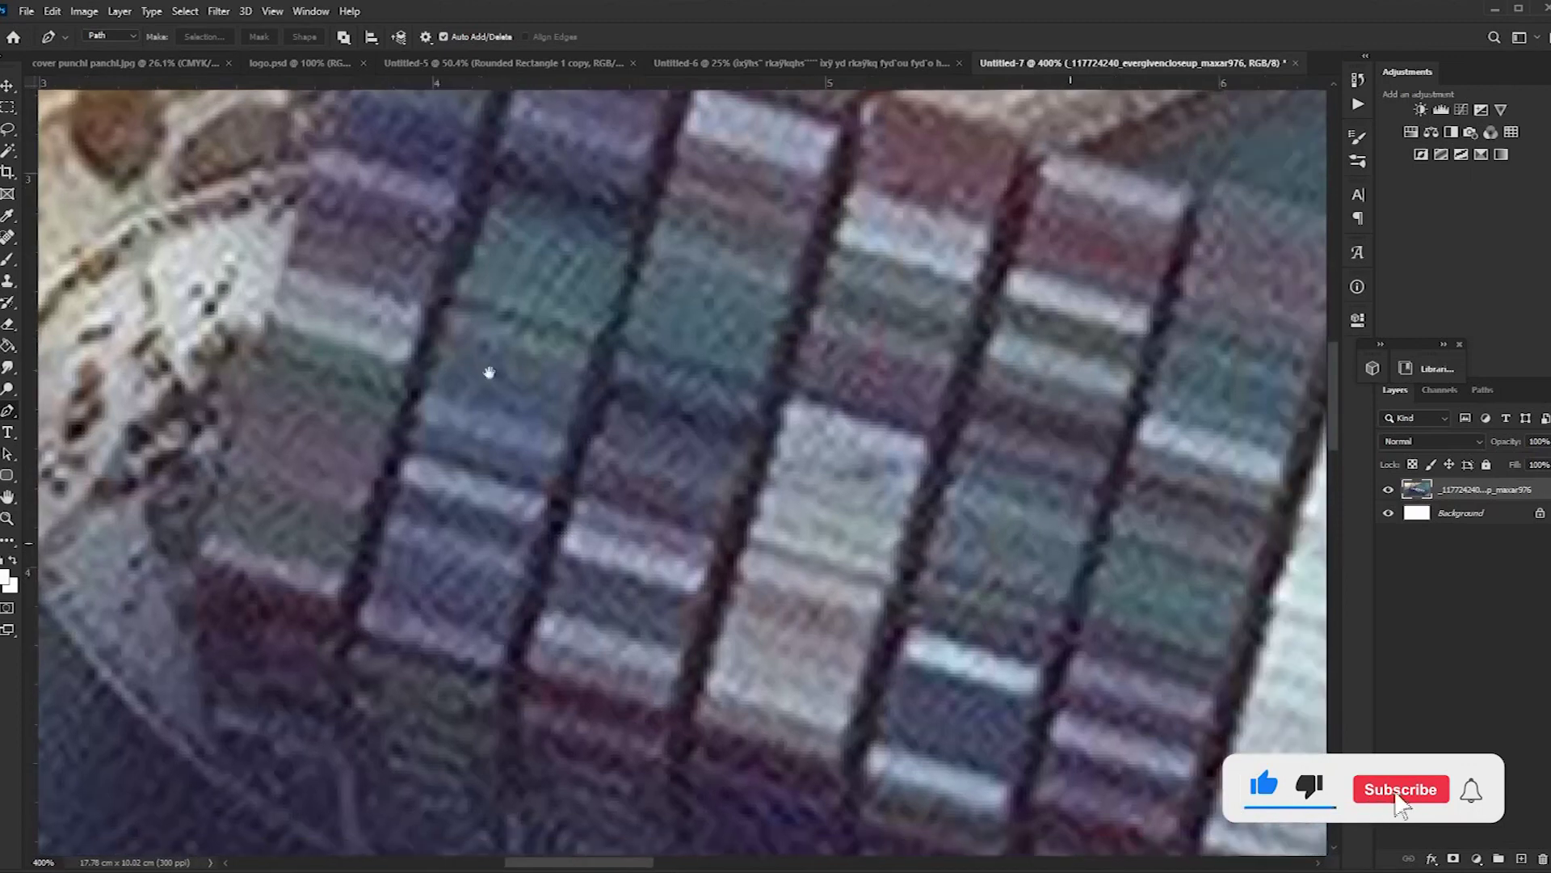
Step: Start the pen path with curved anchors at the bow and along the hull below it
mouse_move(310, 346)
mouse_down()
mouse_move(719, 447)
mouse_move(692, 293)
mouse_up()
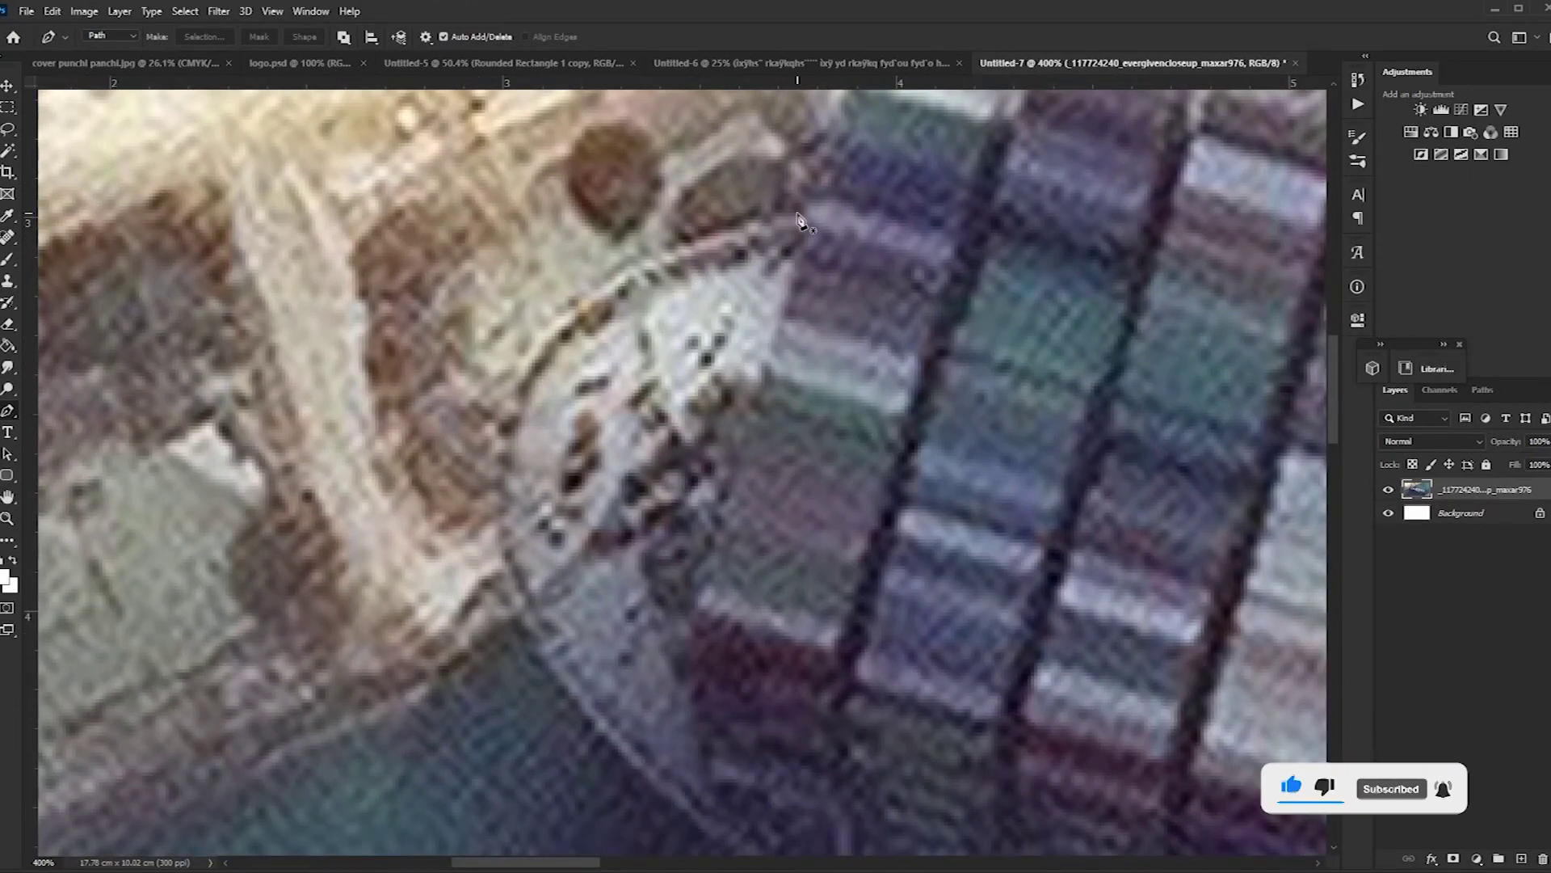
drag(799, 213, 743, 221)
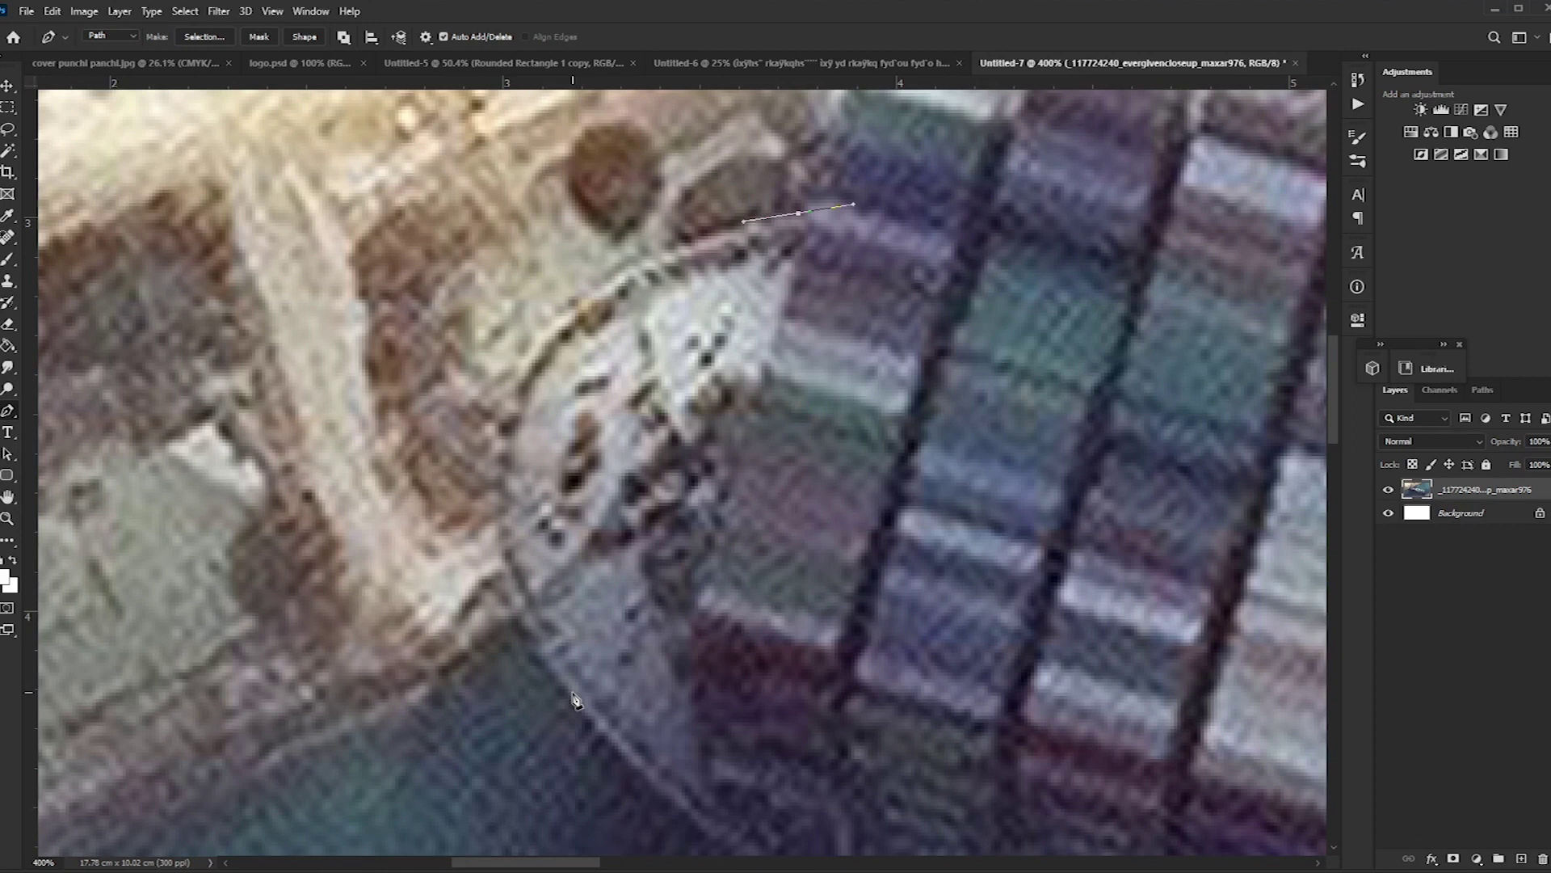
drag(575, 708, 816, 857)
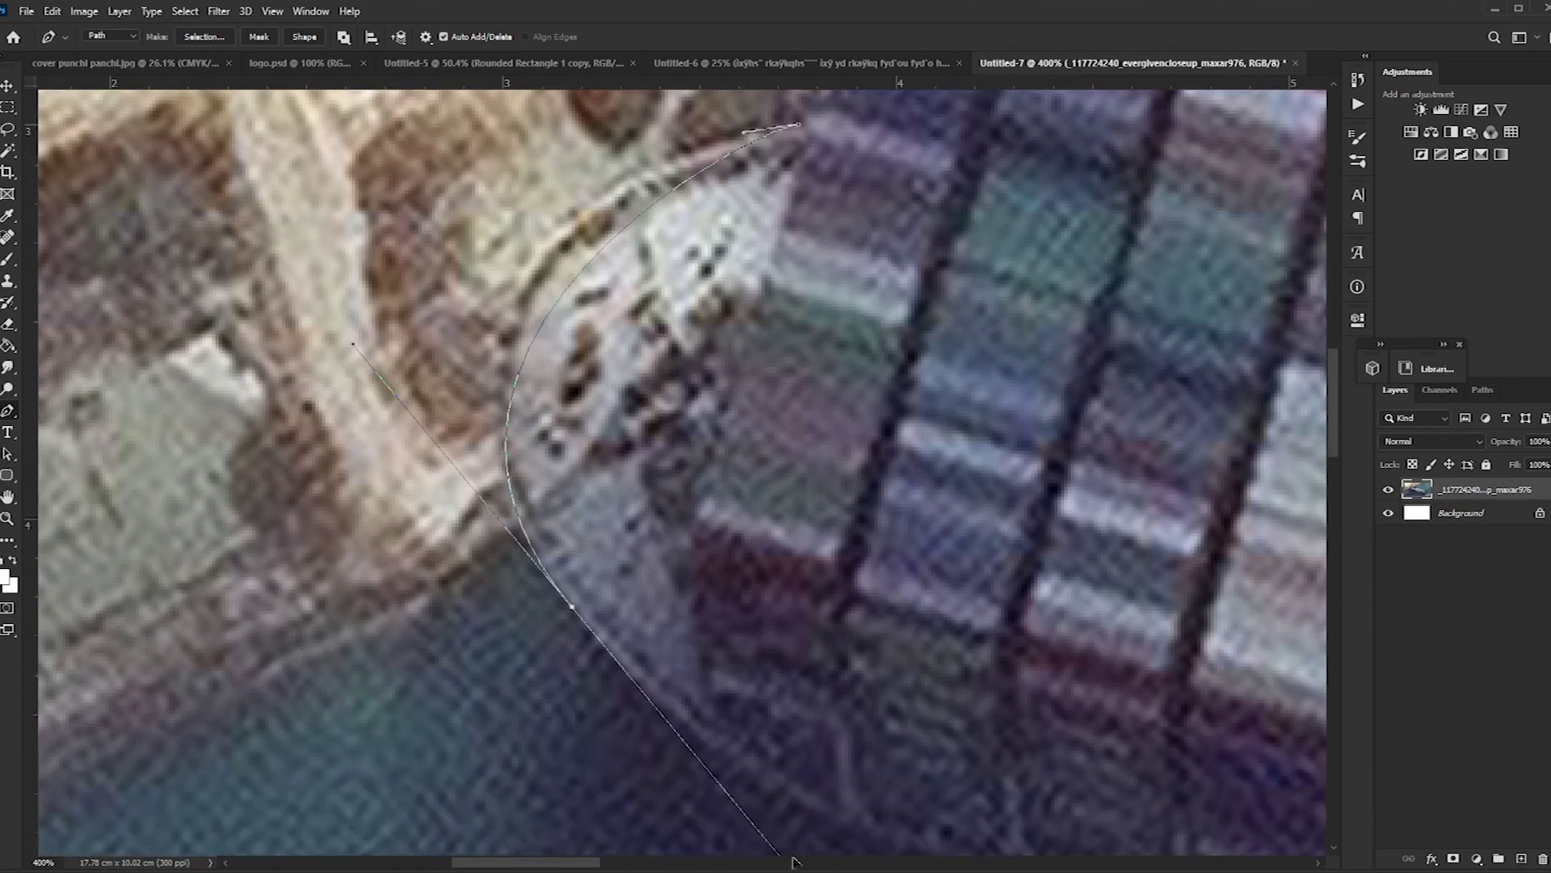
scroll(569, 537, down, 1)
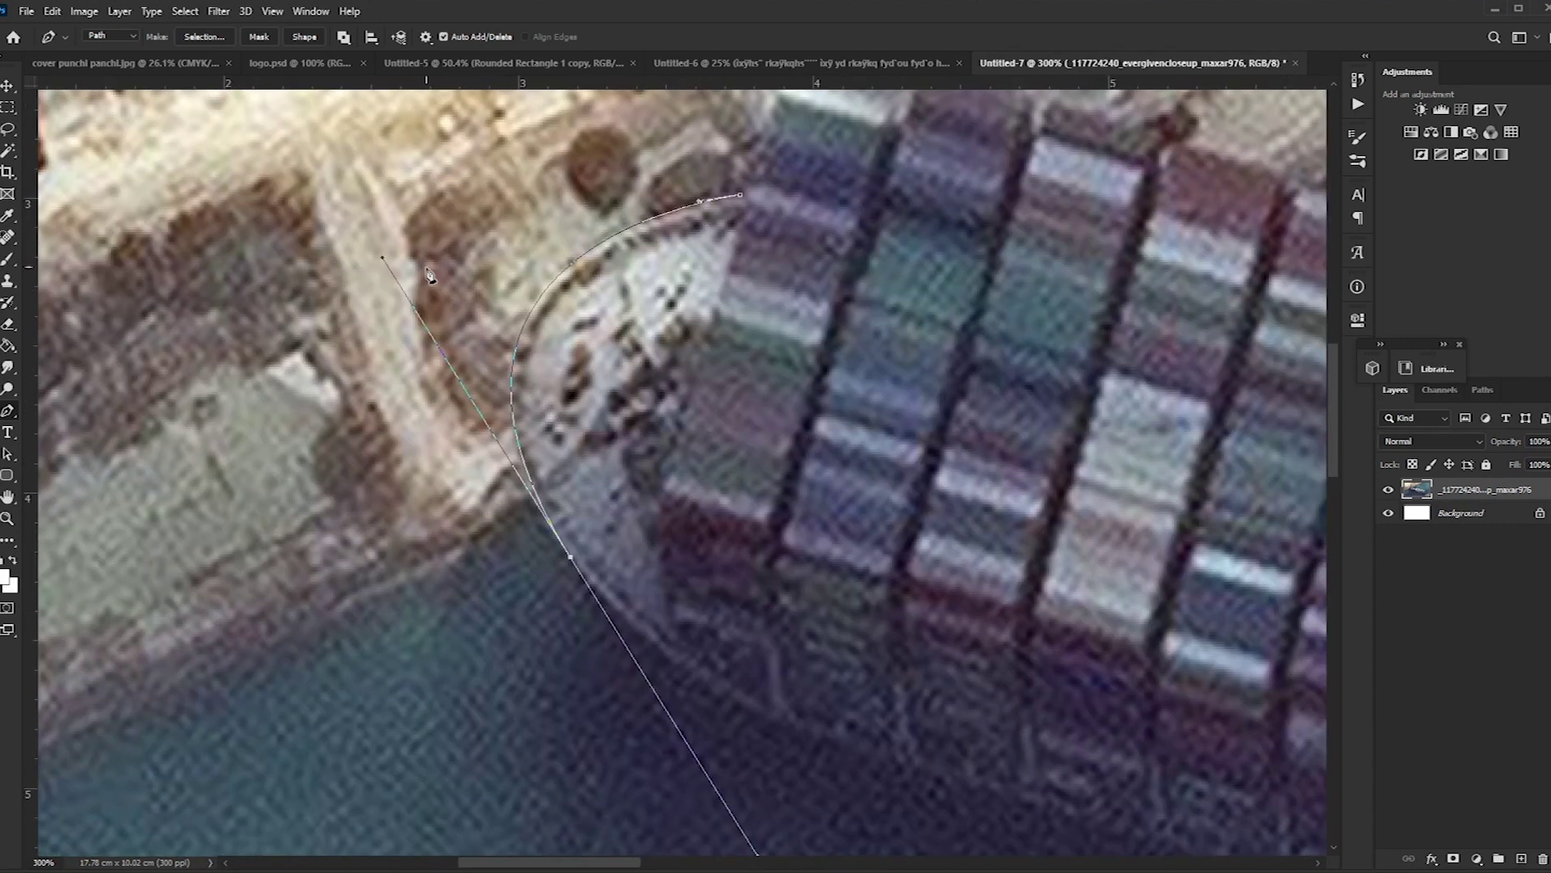
drag(831, 653, 685, 452)
mouse_move(850, 611)
mouse_down()
mouse_move(888, 644)
mouse_move(770, 592)
mouse_up()
Step: Extend the path along the hull past EVERGREEN, around the stern, onto the stern's deck edge
scroll(929, 647, down, 5)
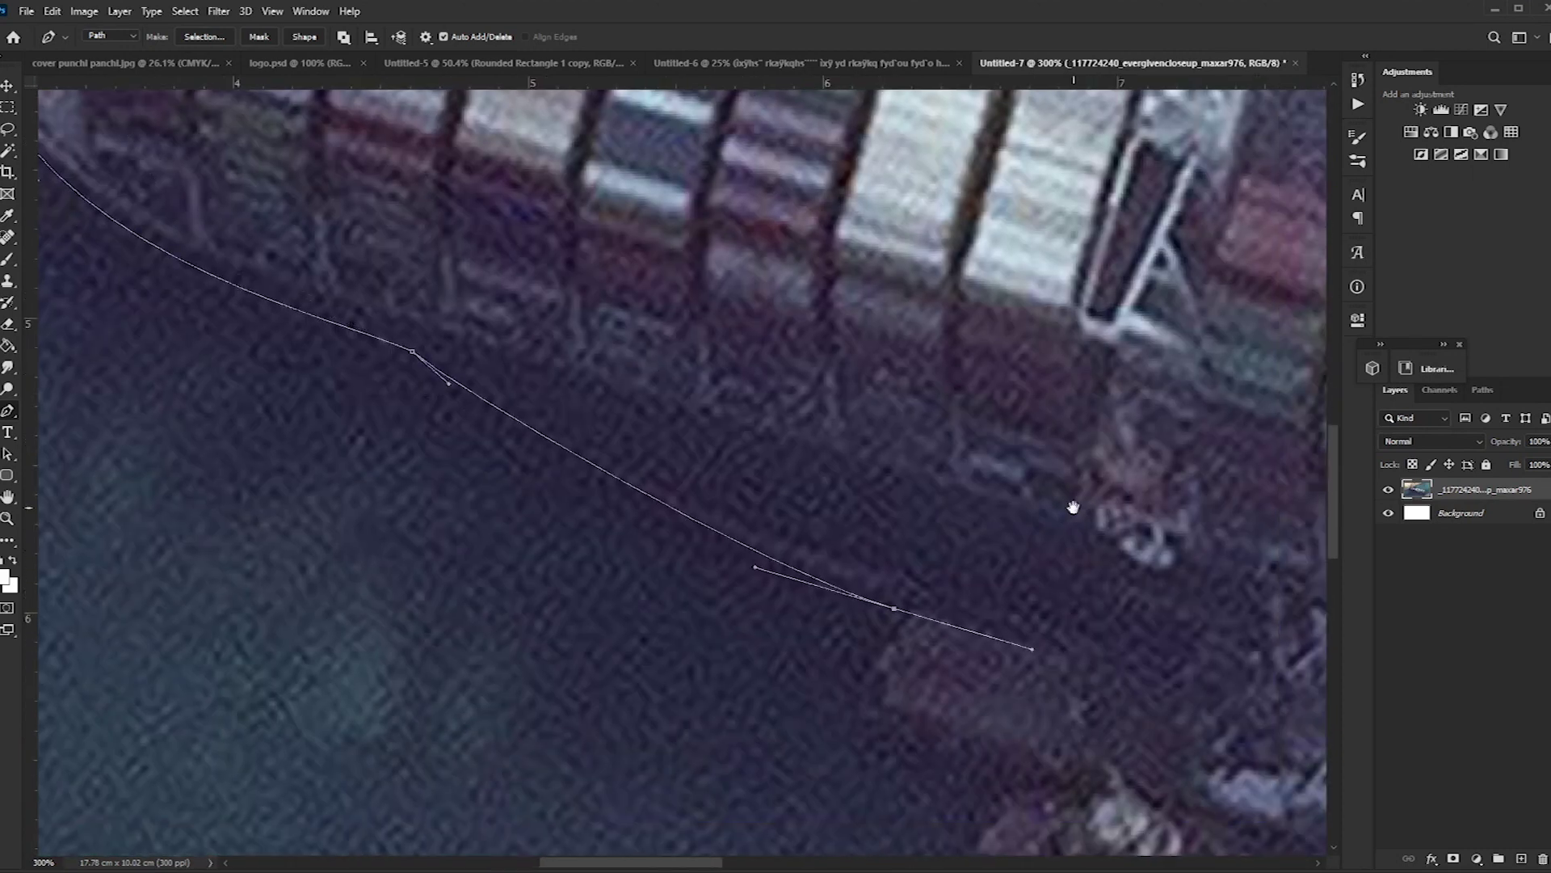
scroll(1082, 606, right, 5)
scroll(1034, 663, right, 5)
scroll(929, 622, right, 5)
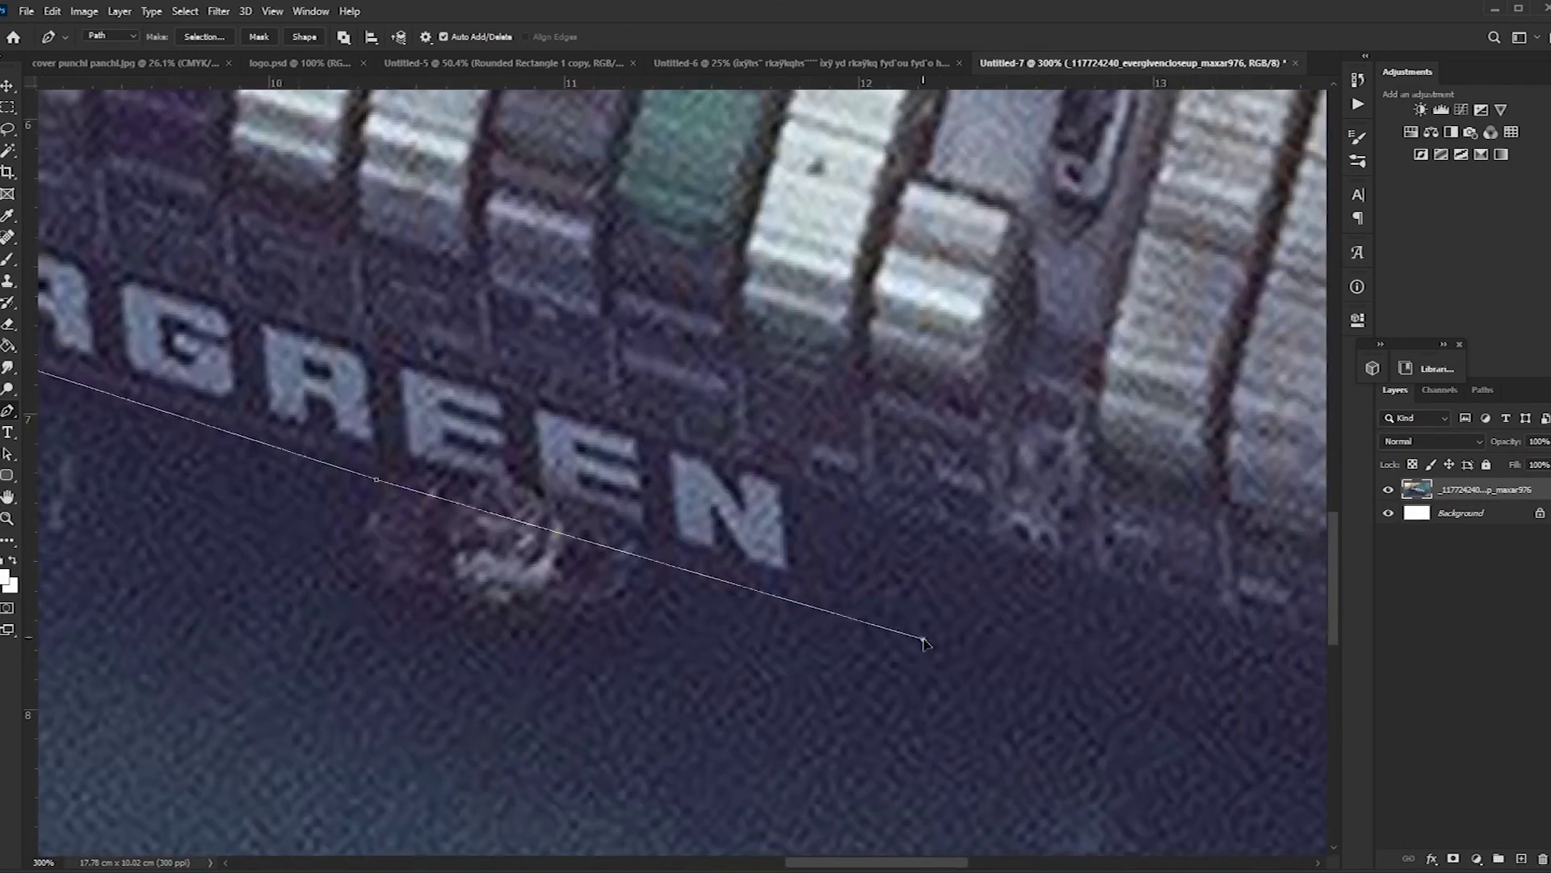
scroll(1045, 622, down, 3)
scroll(1045, 622, right, 3)
mouse_move(1119, 595)
mouse_down()
mouse_move(1199, 473)
mouse_move(1133, 478)
mouse_up()
scroll(1050, 525, up, 2)
scroll(1051, 525, right, 3)
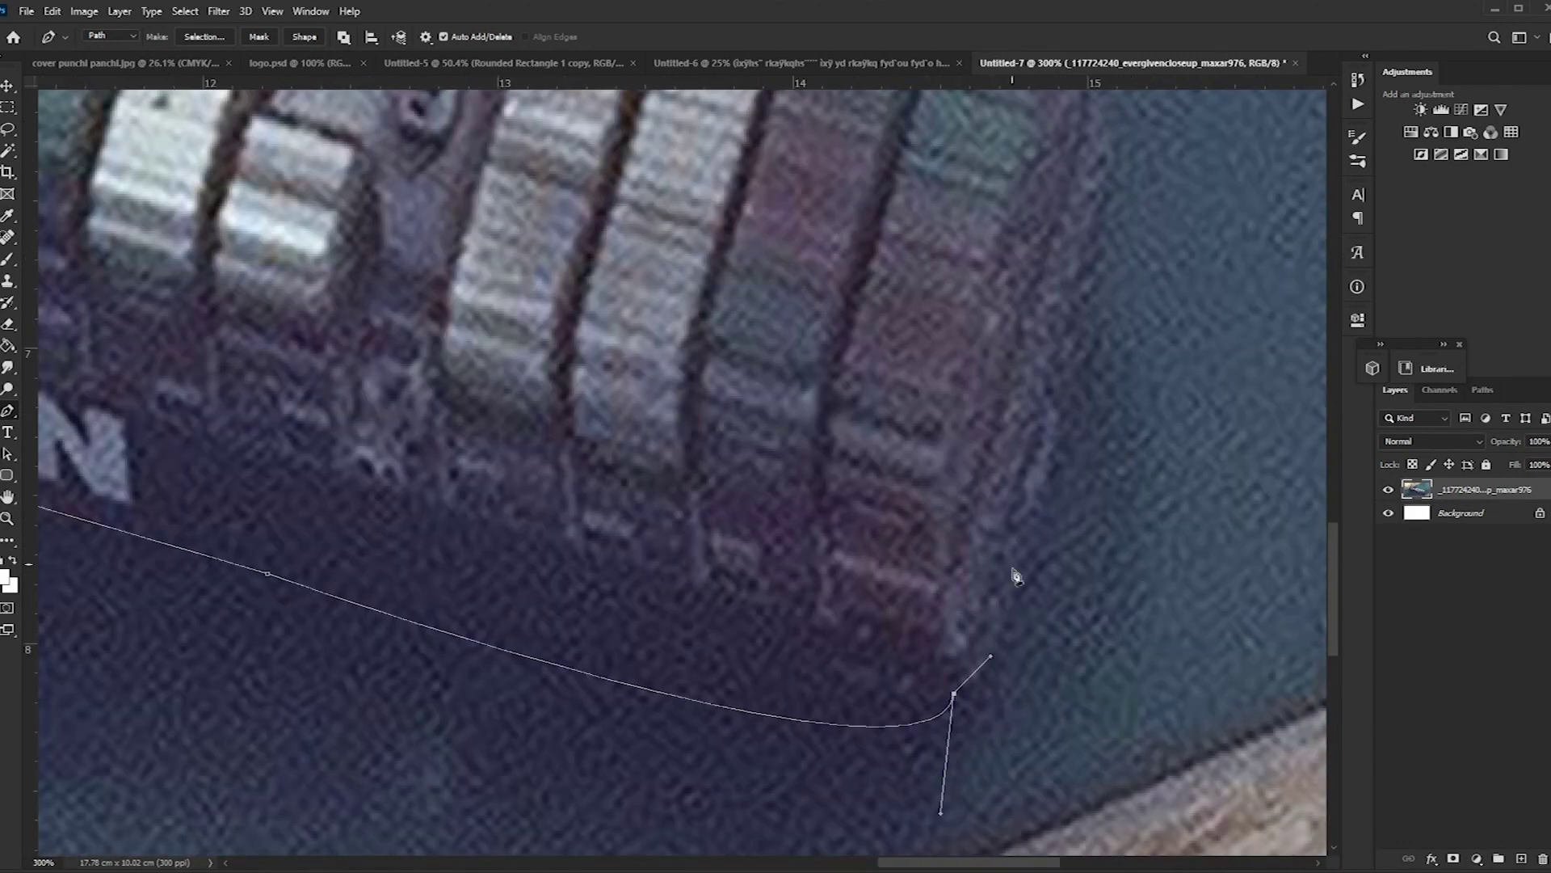
scroll(1042, 329, up, 5)
scroll(1043, 329, right, 2)
drag(991, 347, 962, 257)
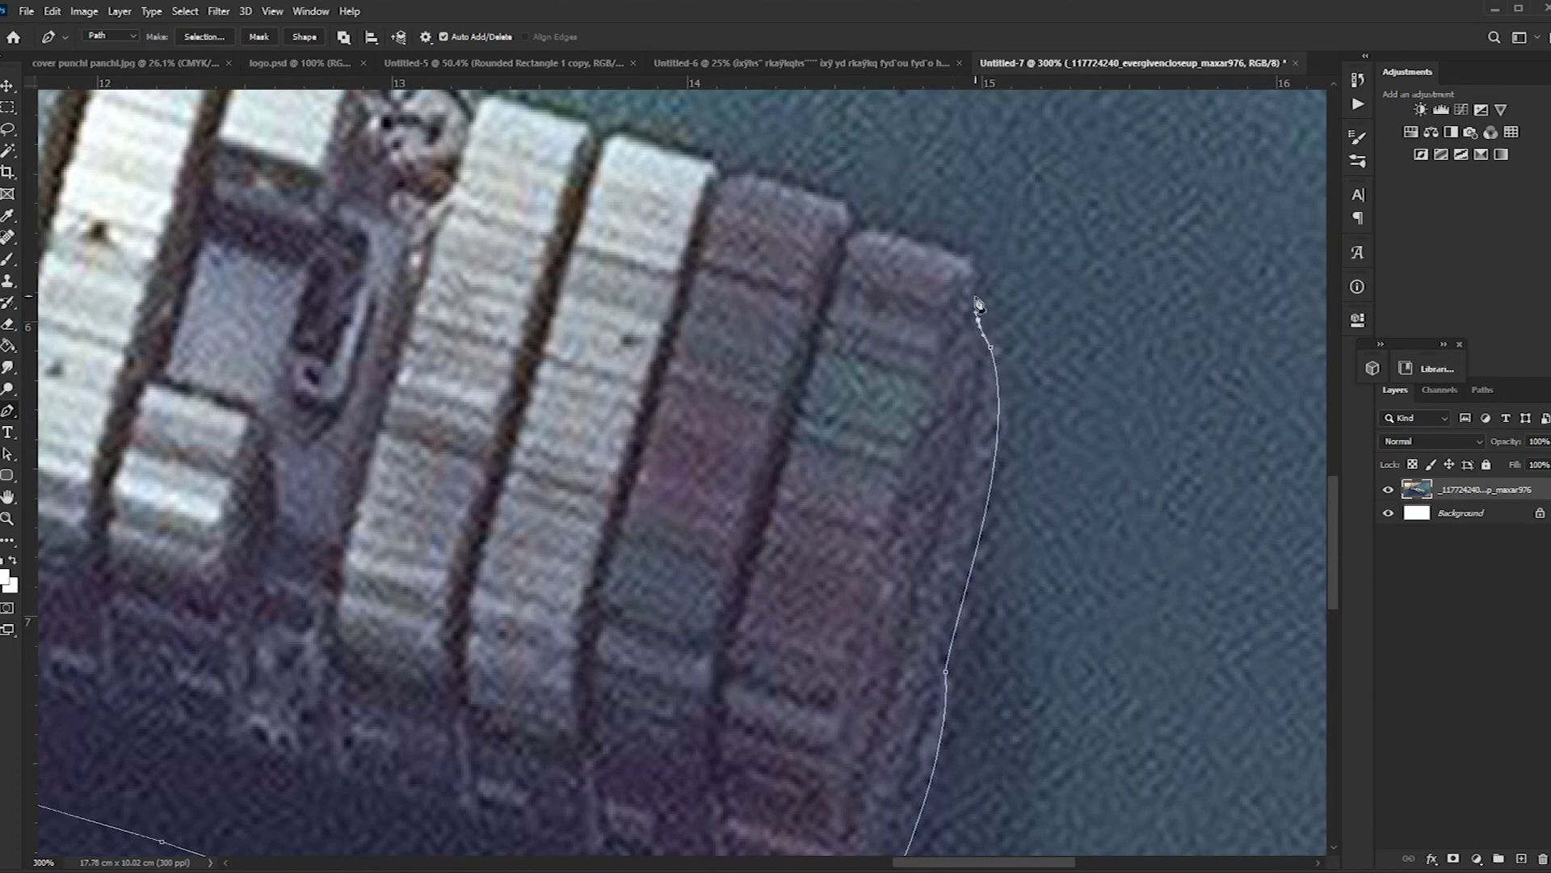
click(730, 175)
Step: Continue the path back along the deck edge to the bow's top corner
scroll(732, 177, up, 5)
scroll(731, 178, left, 3)
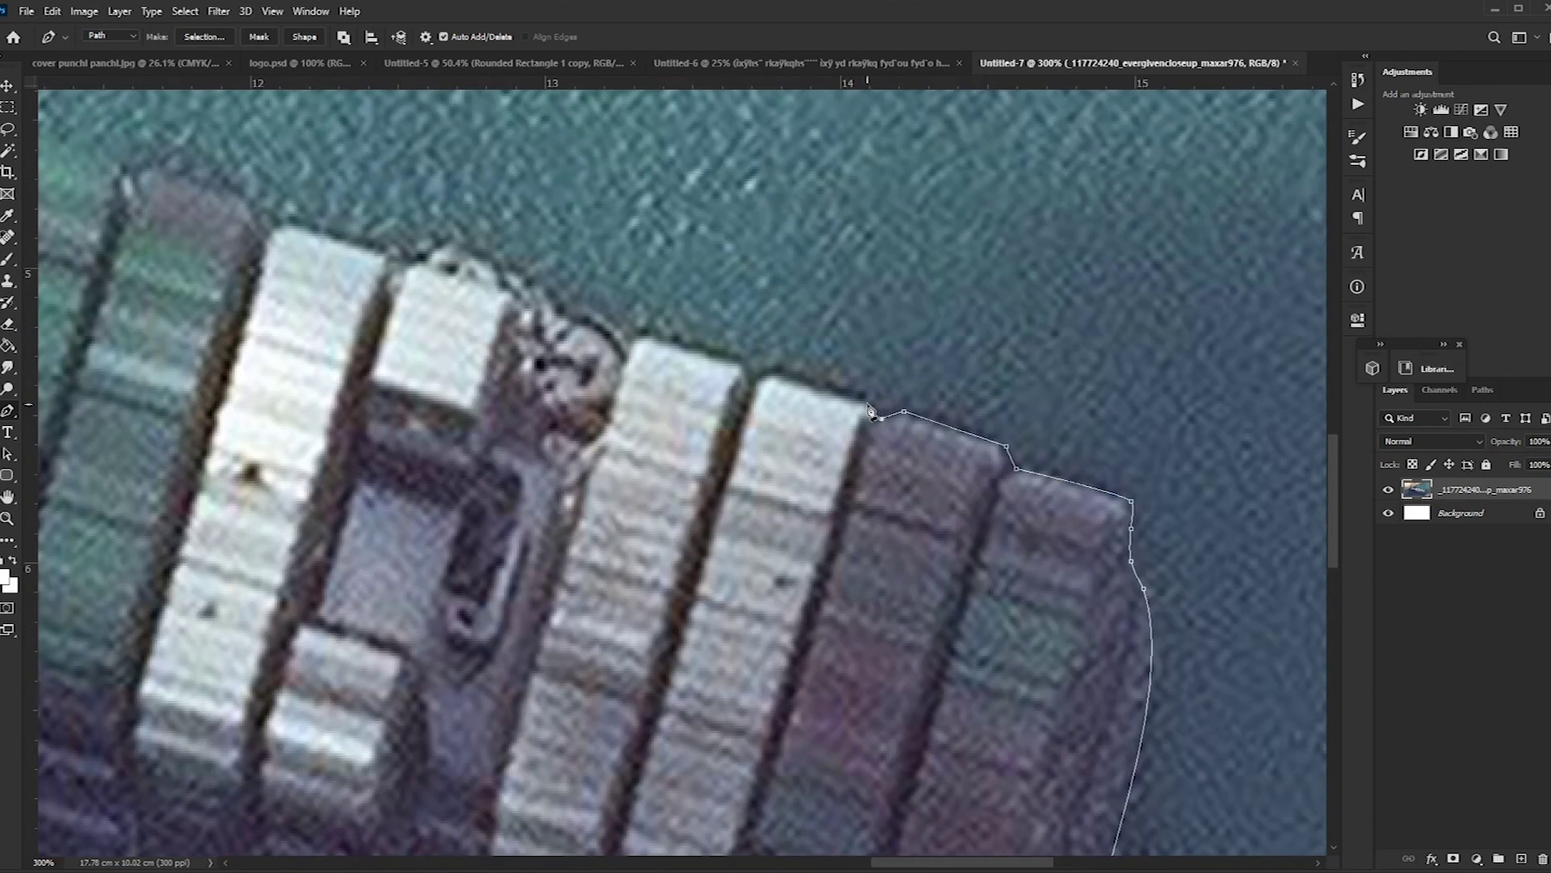
drag(574, 269, 897, 334)
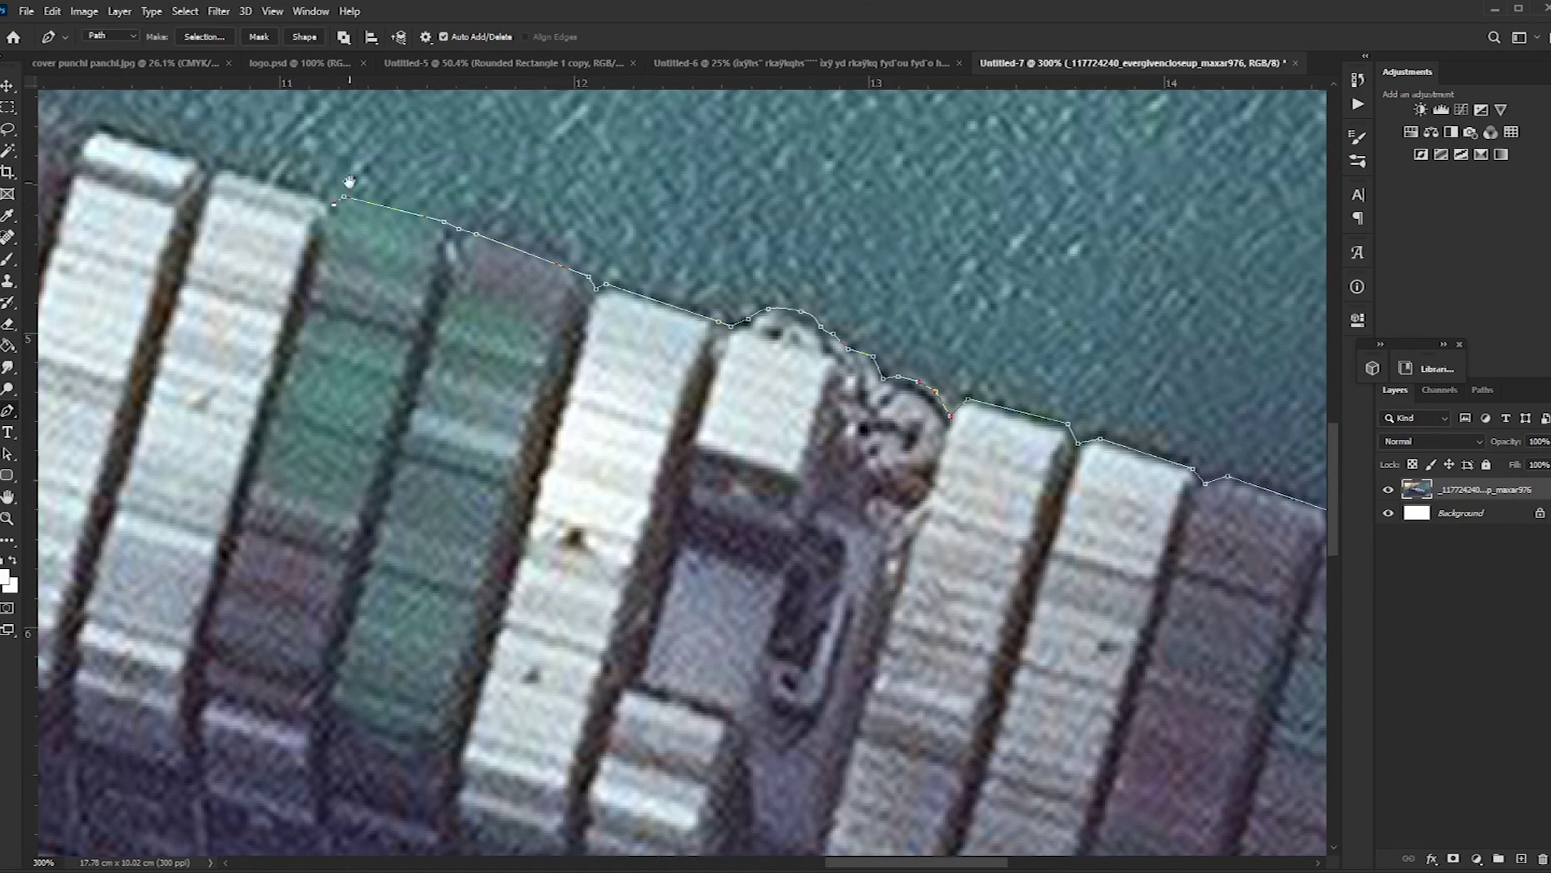
drag(349, 181, 711, 300)
drag(448, 218, 802, 280)
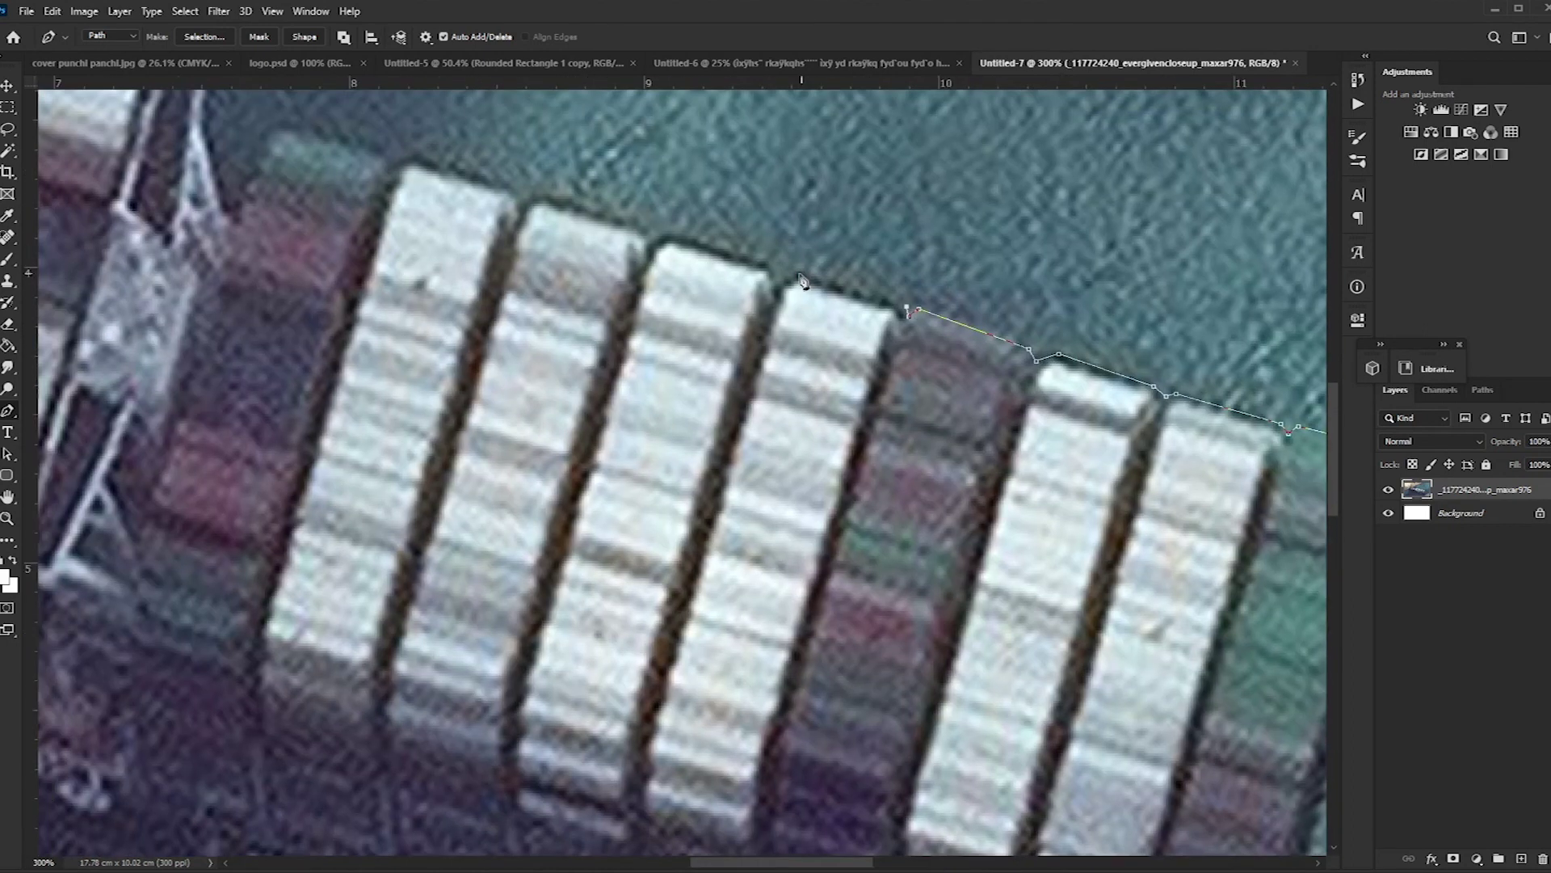
drag(677, 242, 859, 324)
drag(727, 290, 884, 344)
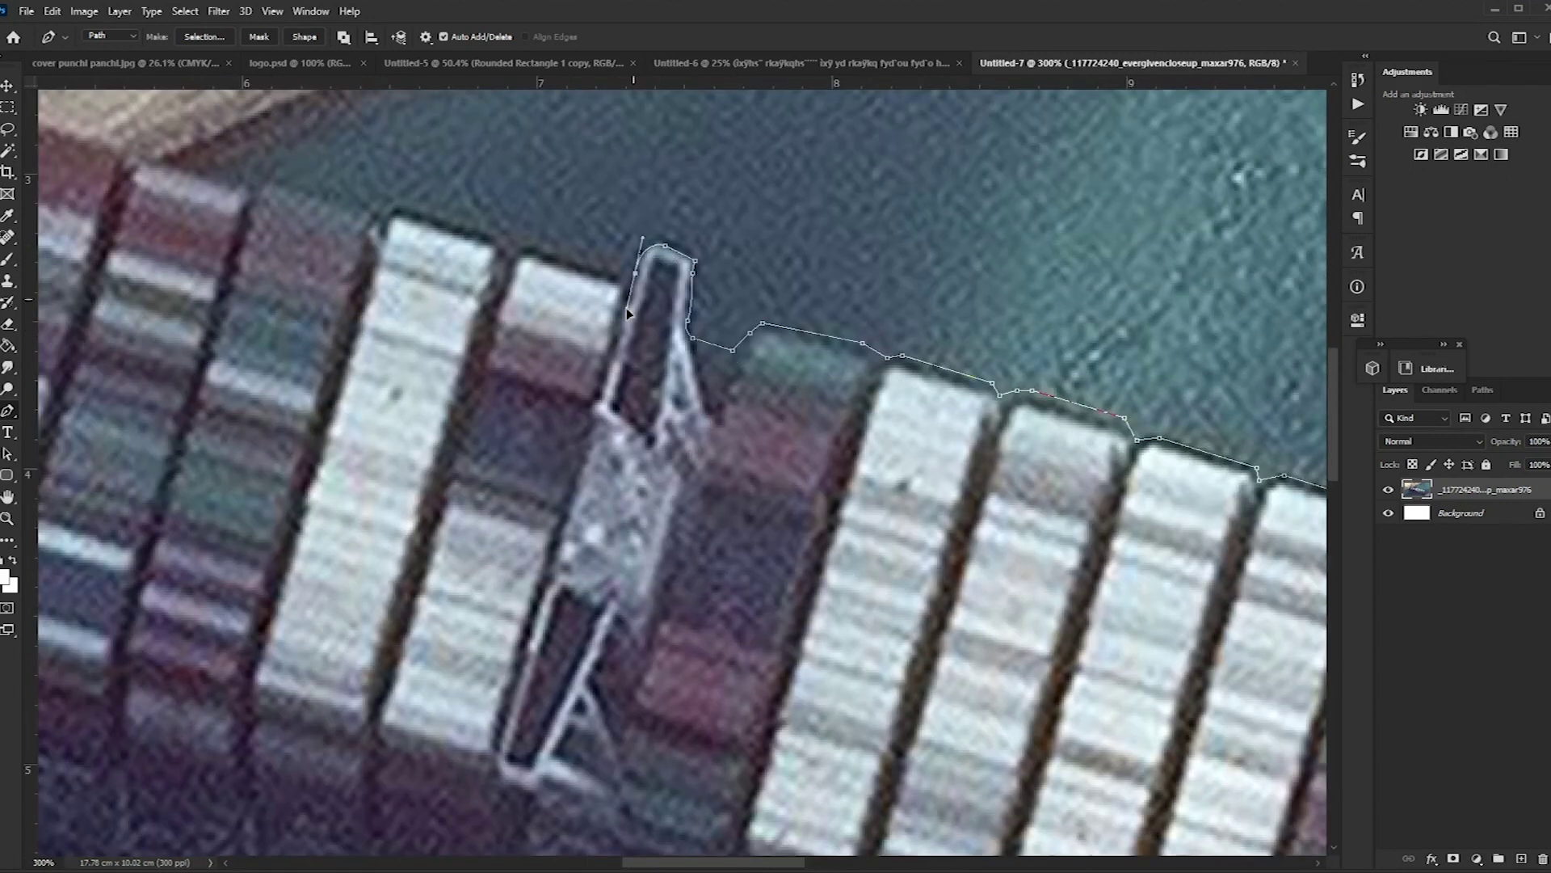
drag(630, 301, 857, 439)
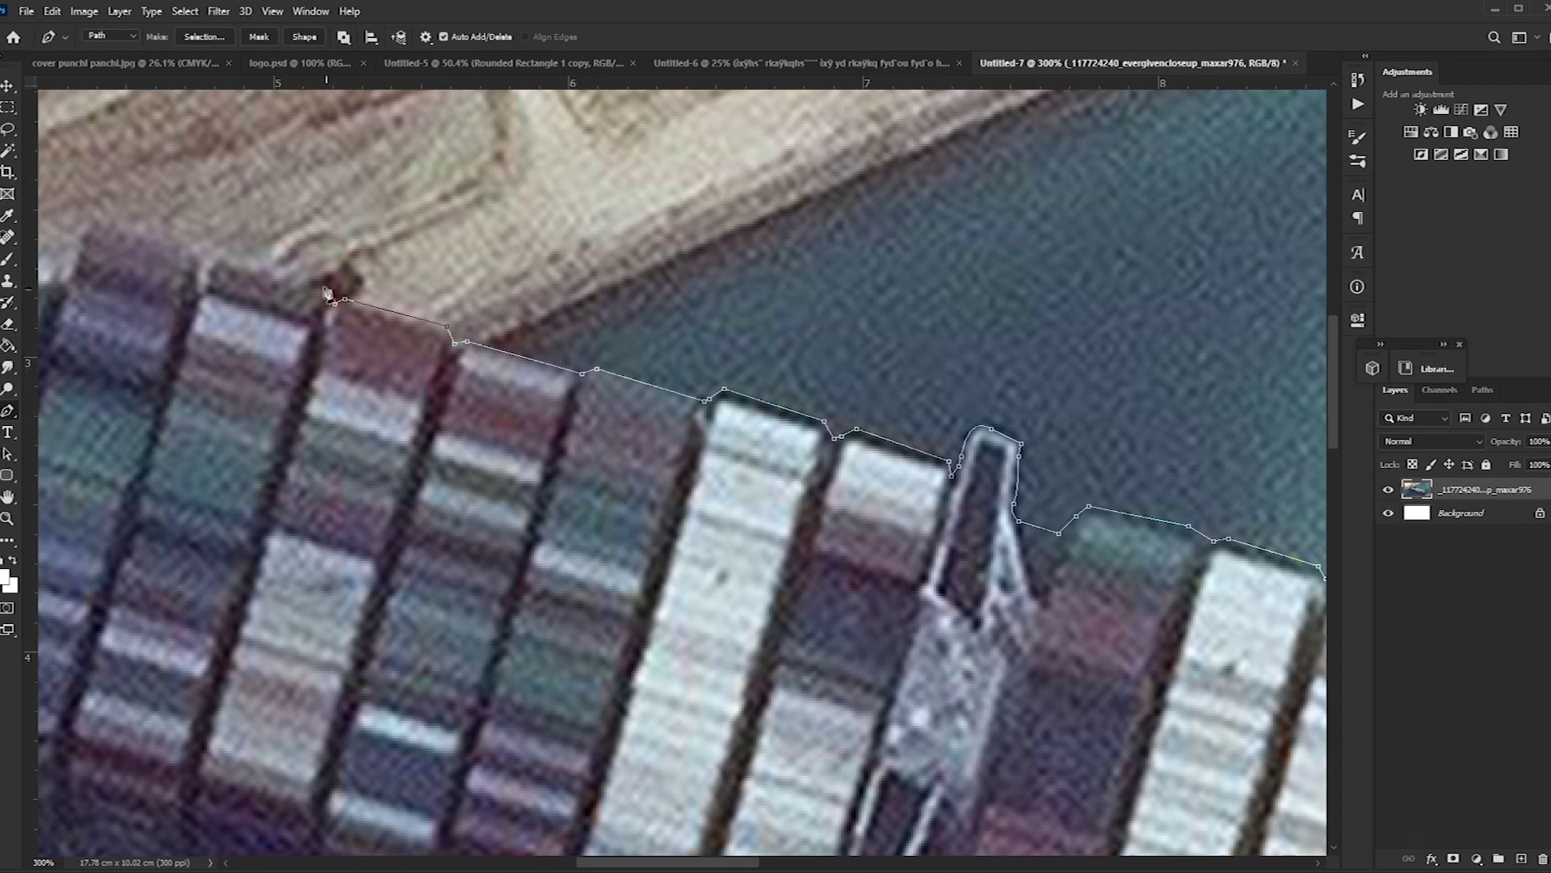
drag(327, 293, 717, 385)
click(603, 344)
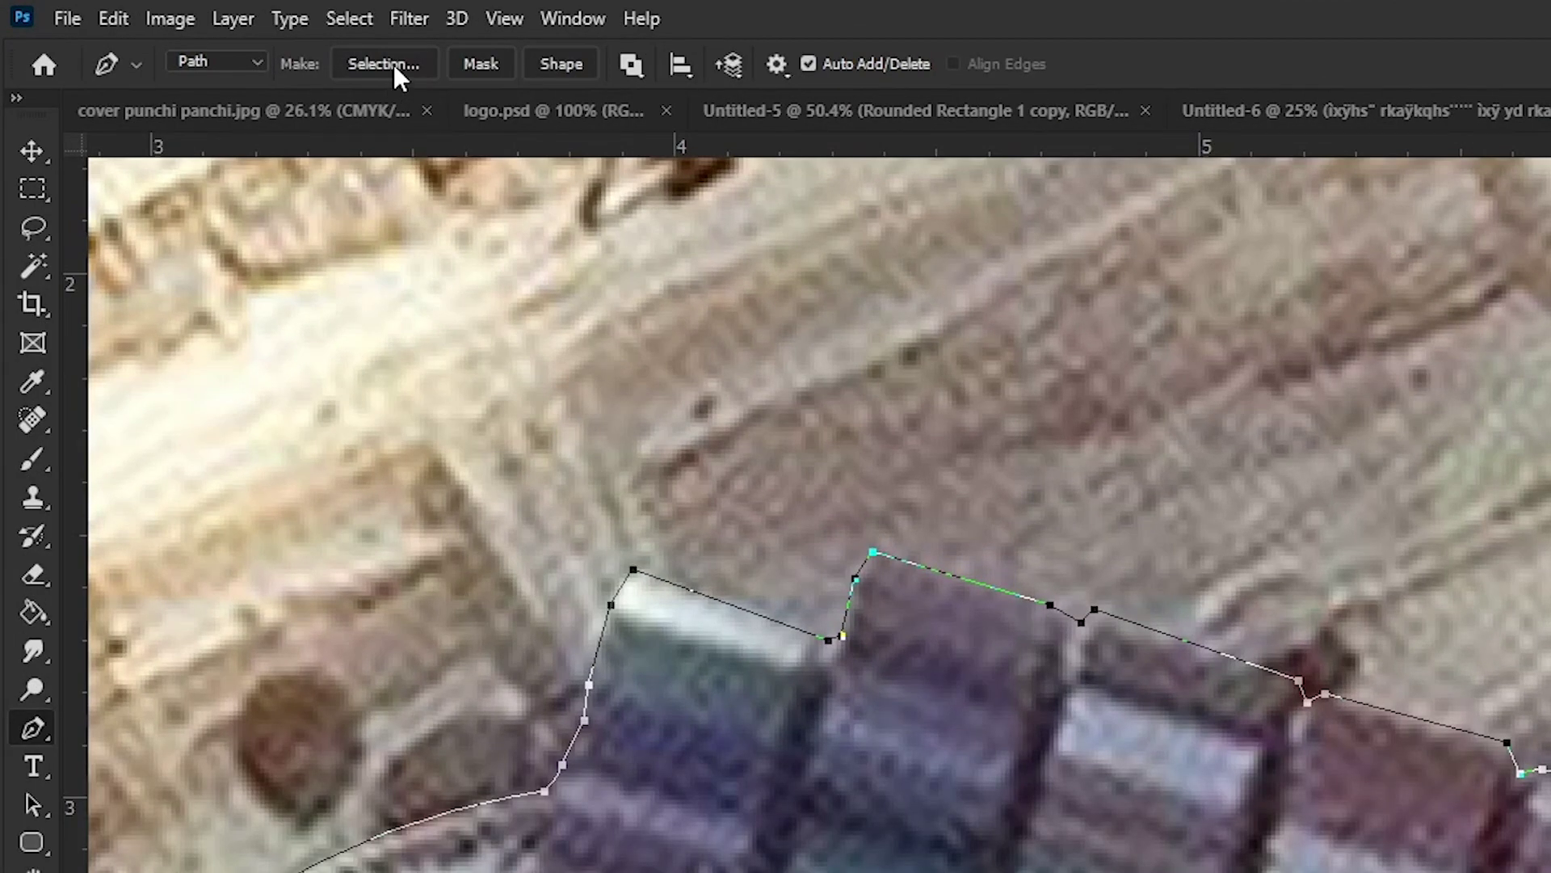
Step: Convert the ship path into a selection and fit the whole image on screen
click(394, 64)
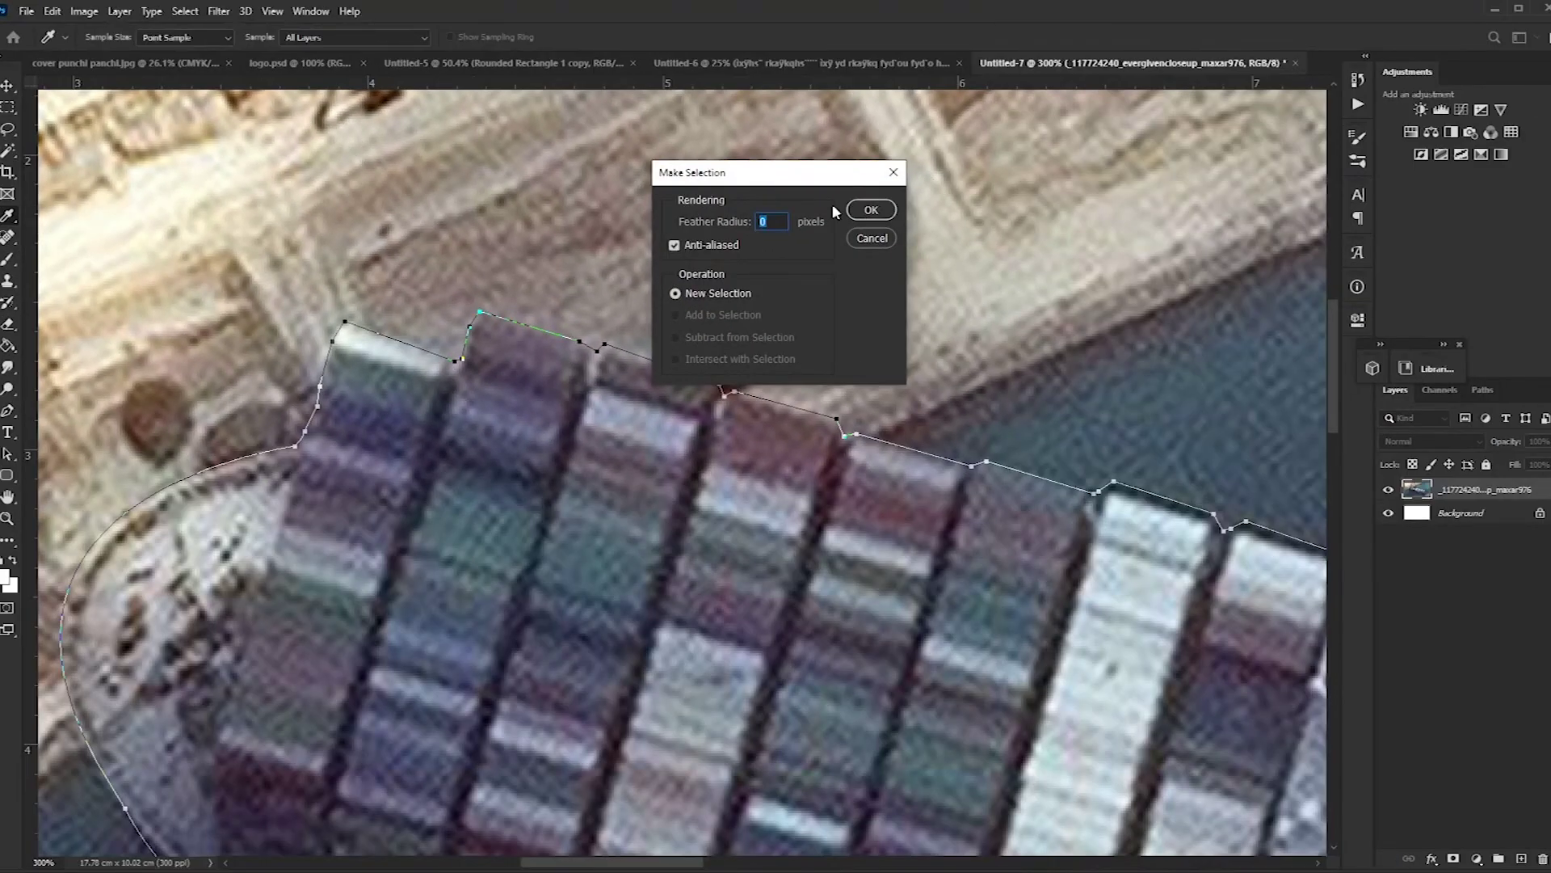
click(868, 211)
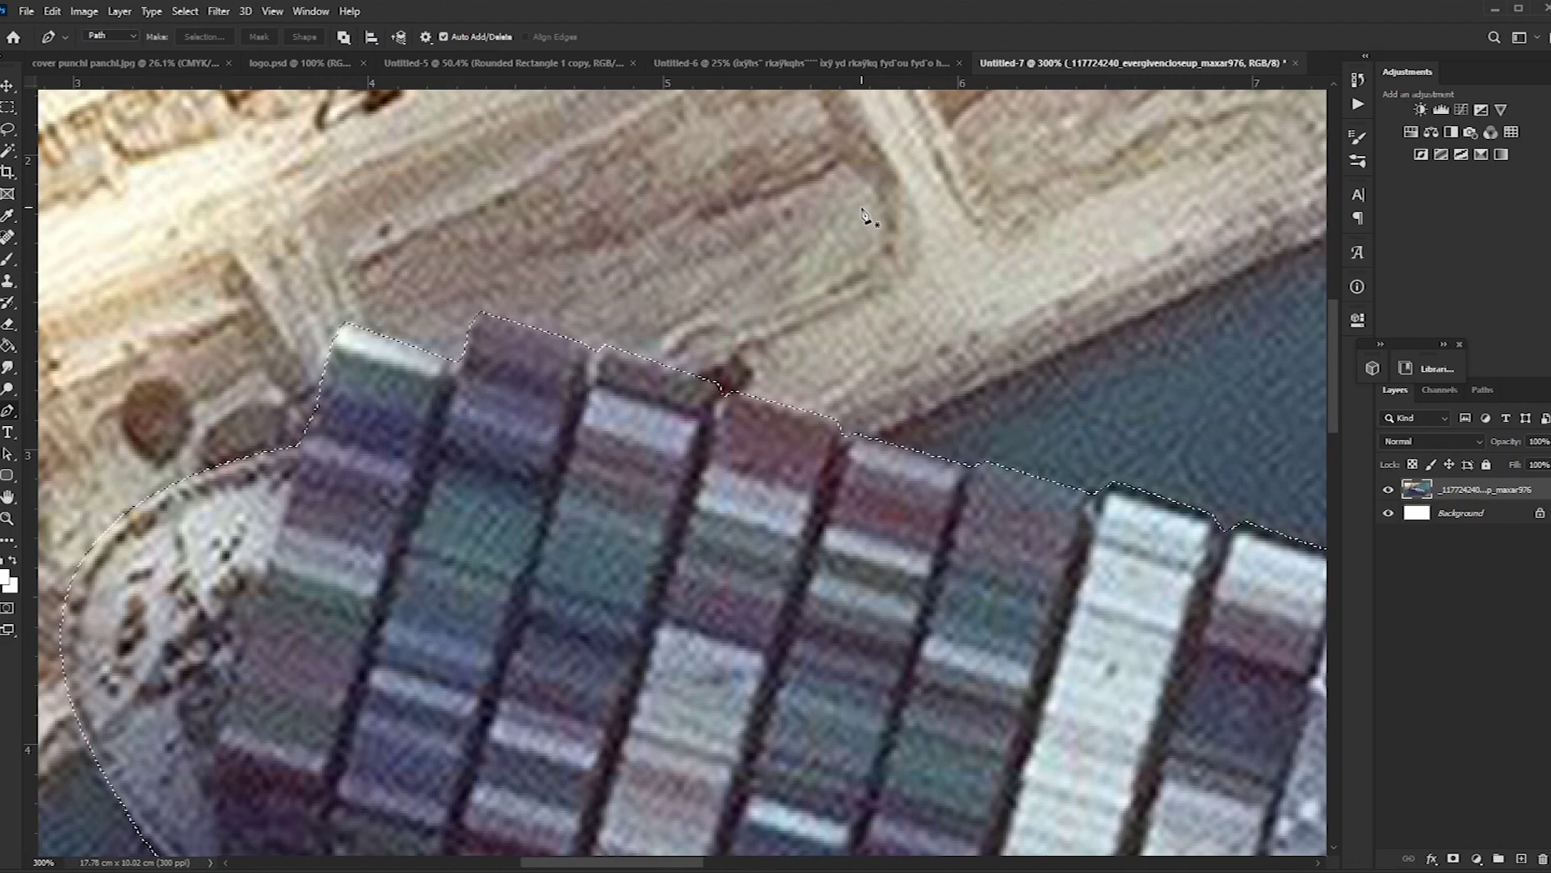
key(ctrl+0)
Step: Copy the selected ship onto a new Layer 1 and reselect the original image layer
key(v)
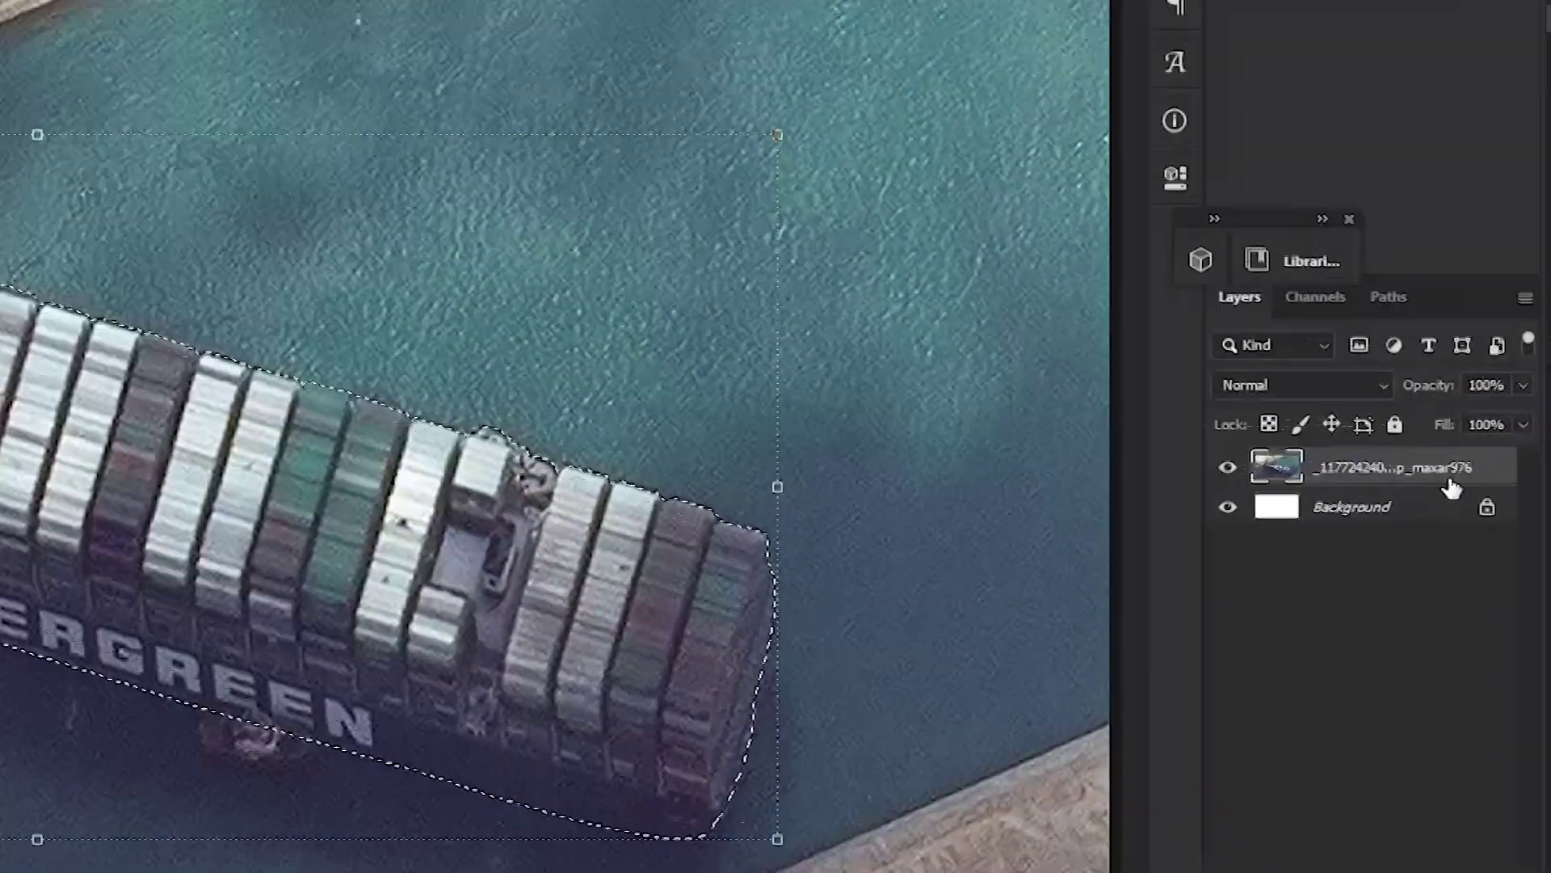
key(ctrl+j)
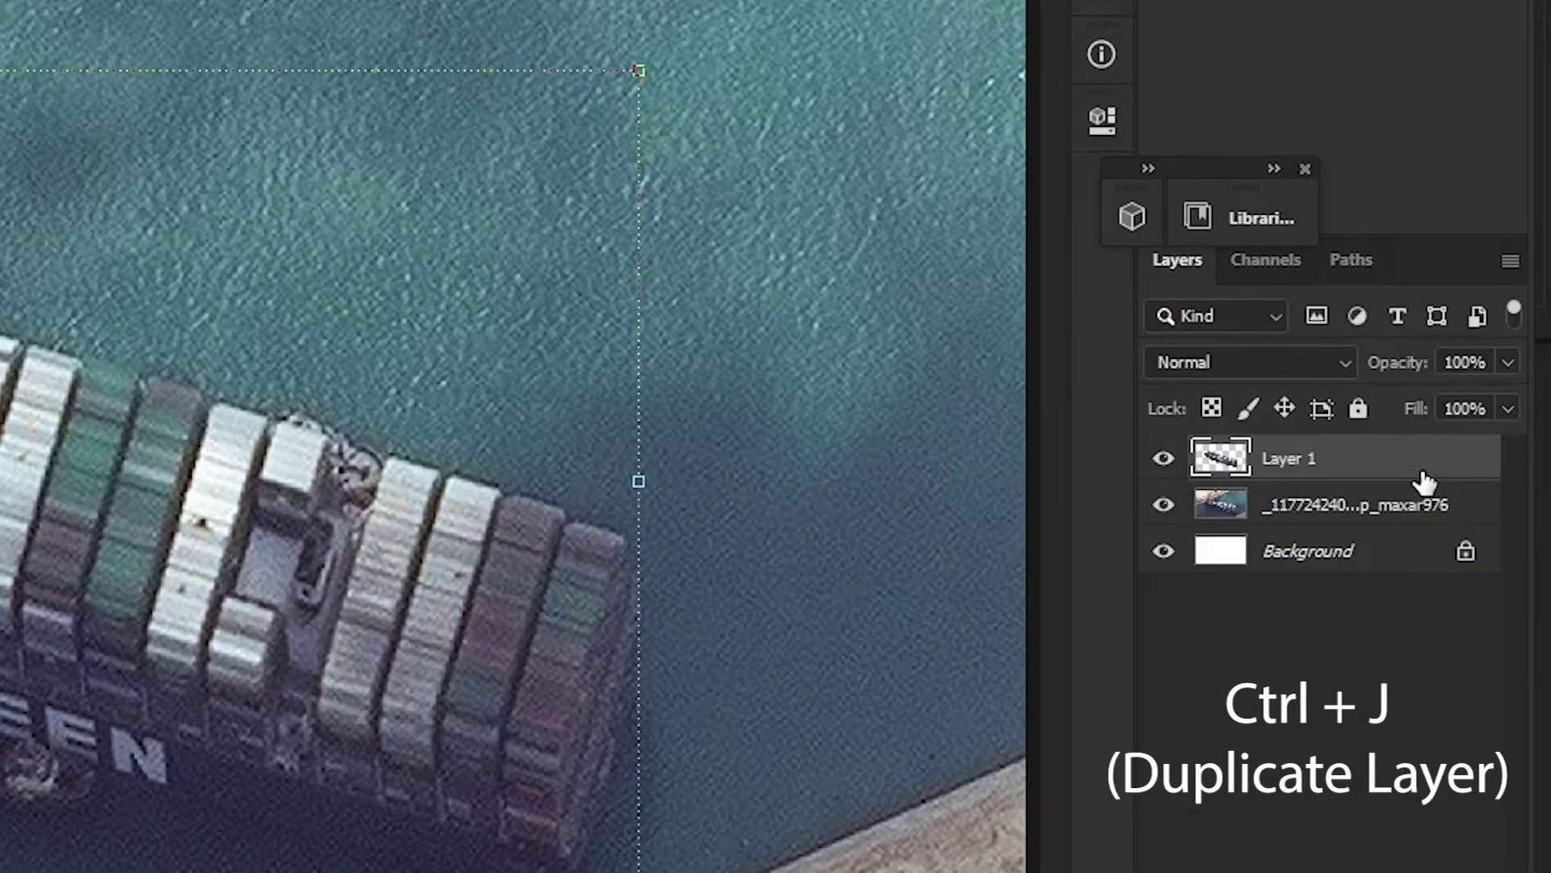
click(1391, 510)
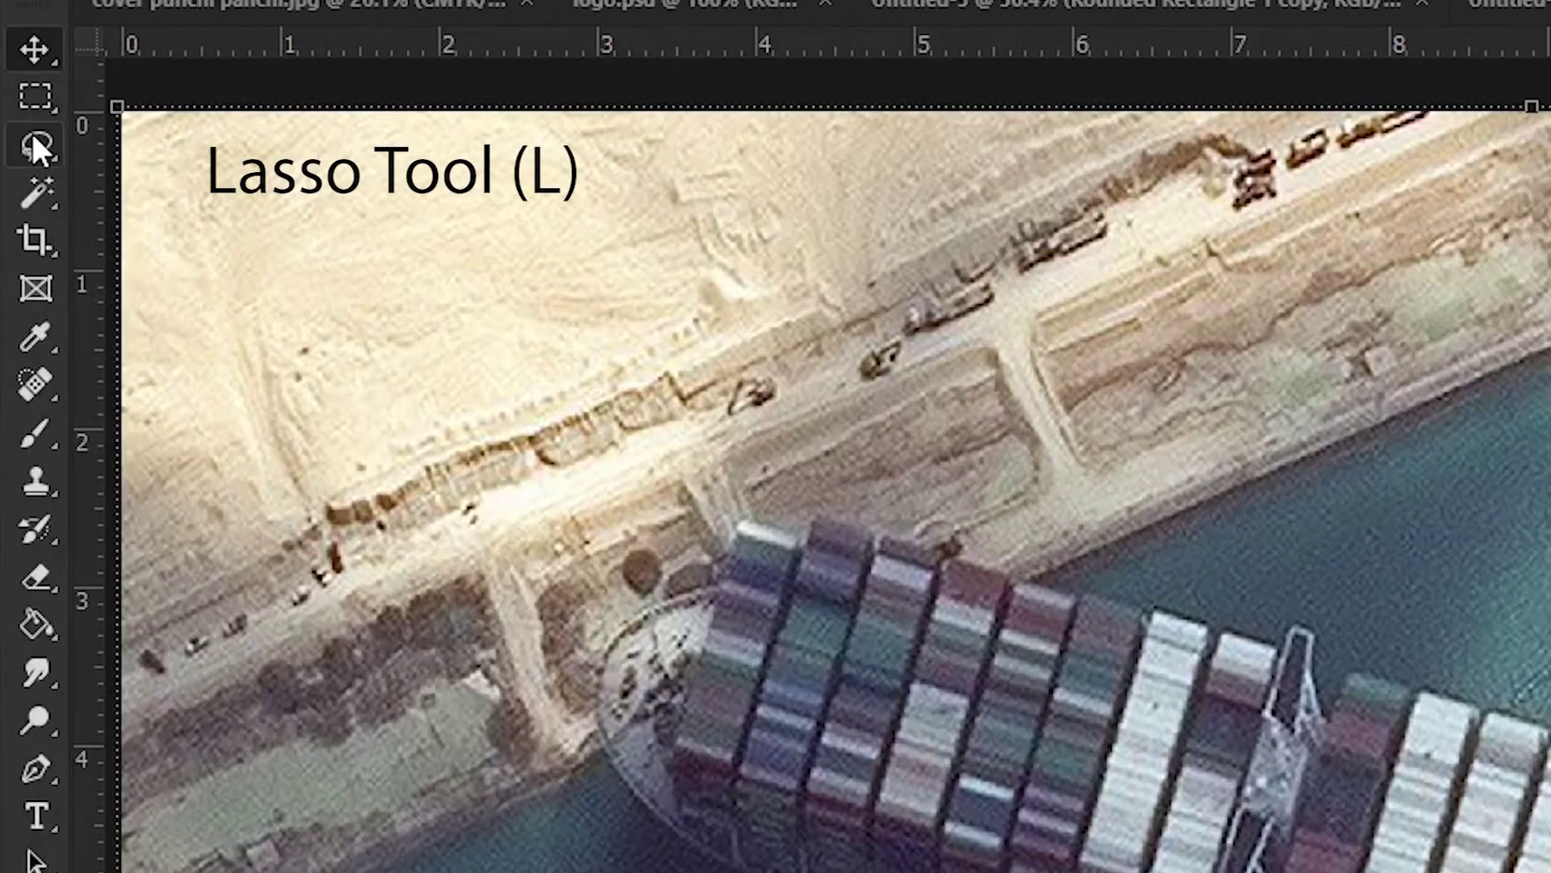
Step: Draw a loose freehand Lasso selection around the whole ship
click(35, 145)
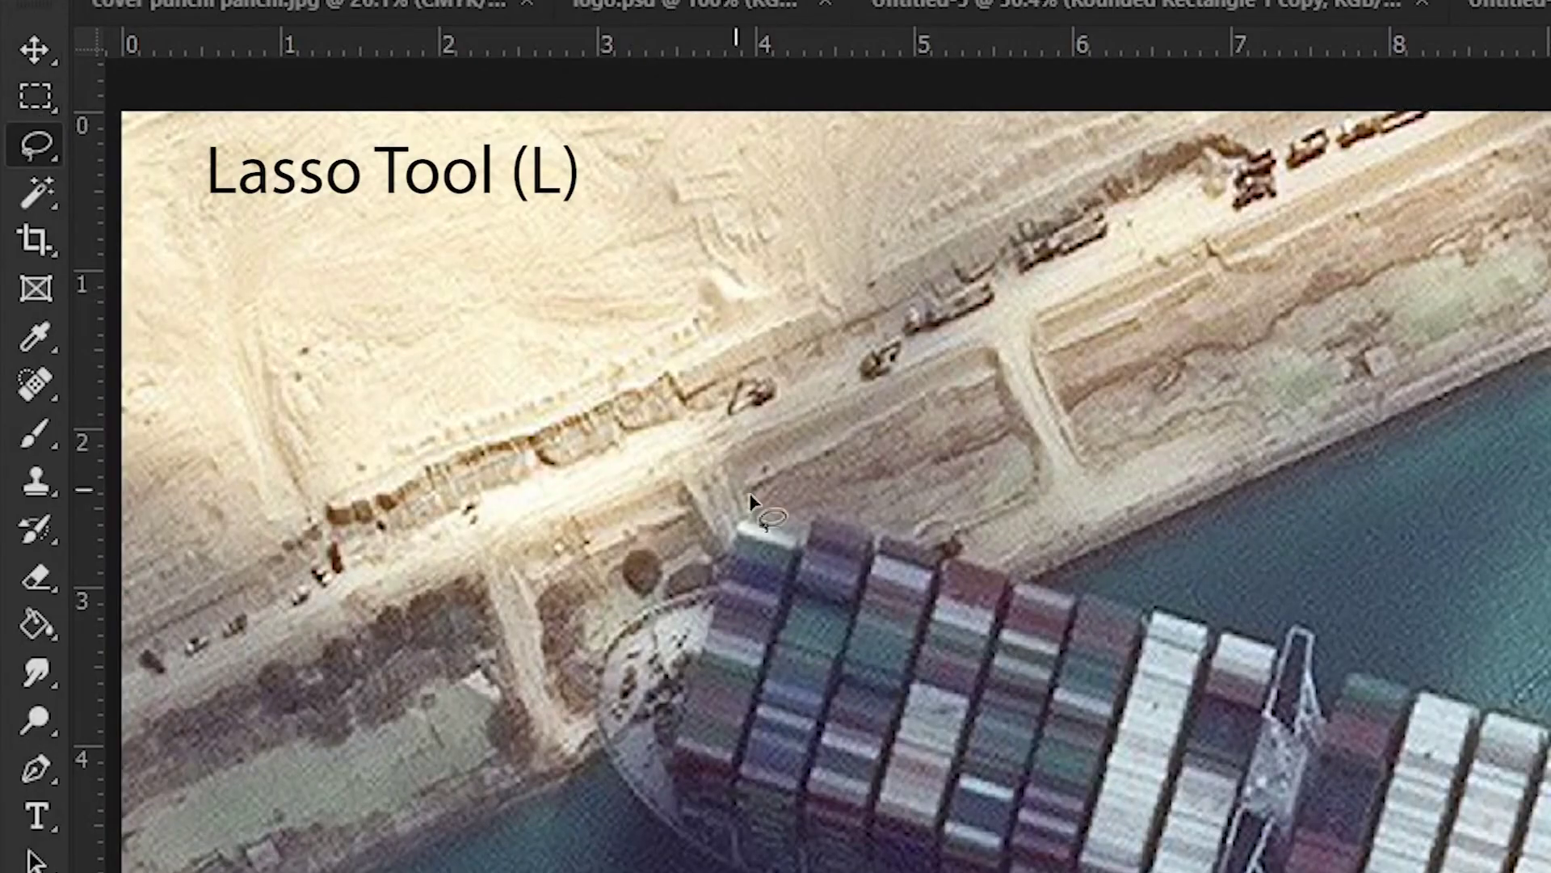
drag(766, 488, 290, 295)
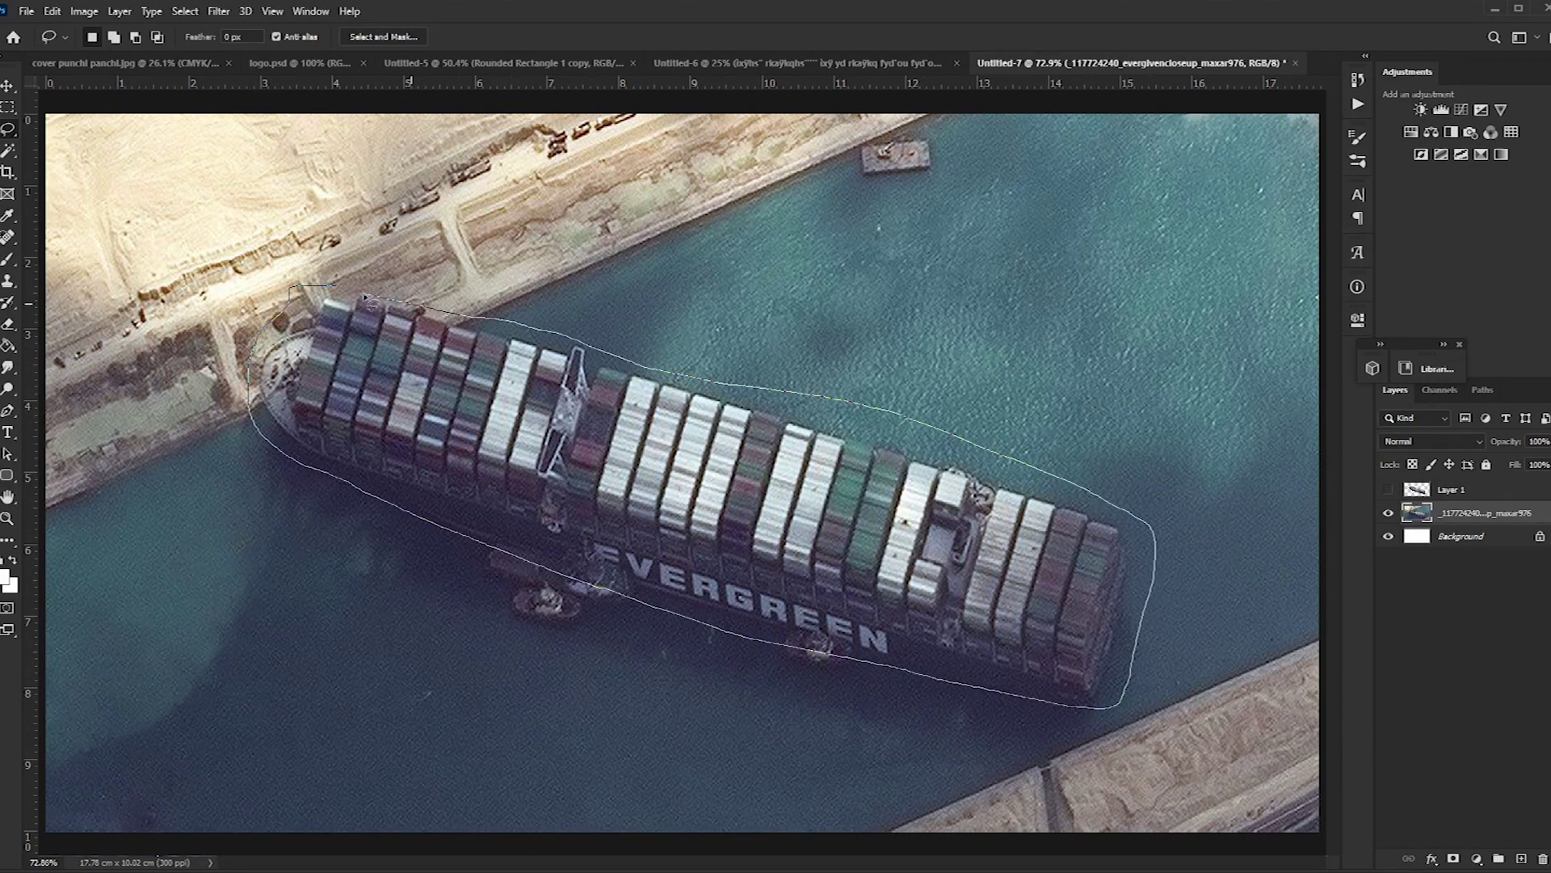
drag(323, 287, 326, 291)
Step: Fill the selection with Content-Aware contents, replacing the ship with water
right_click(402, 401)
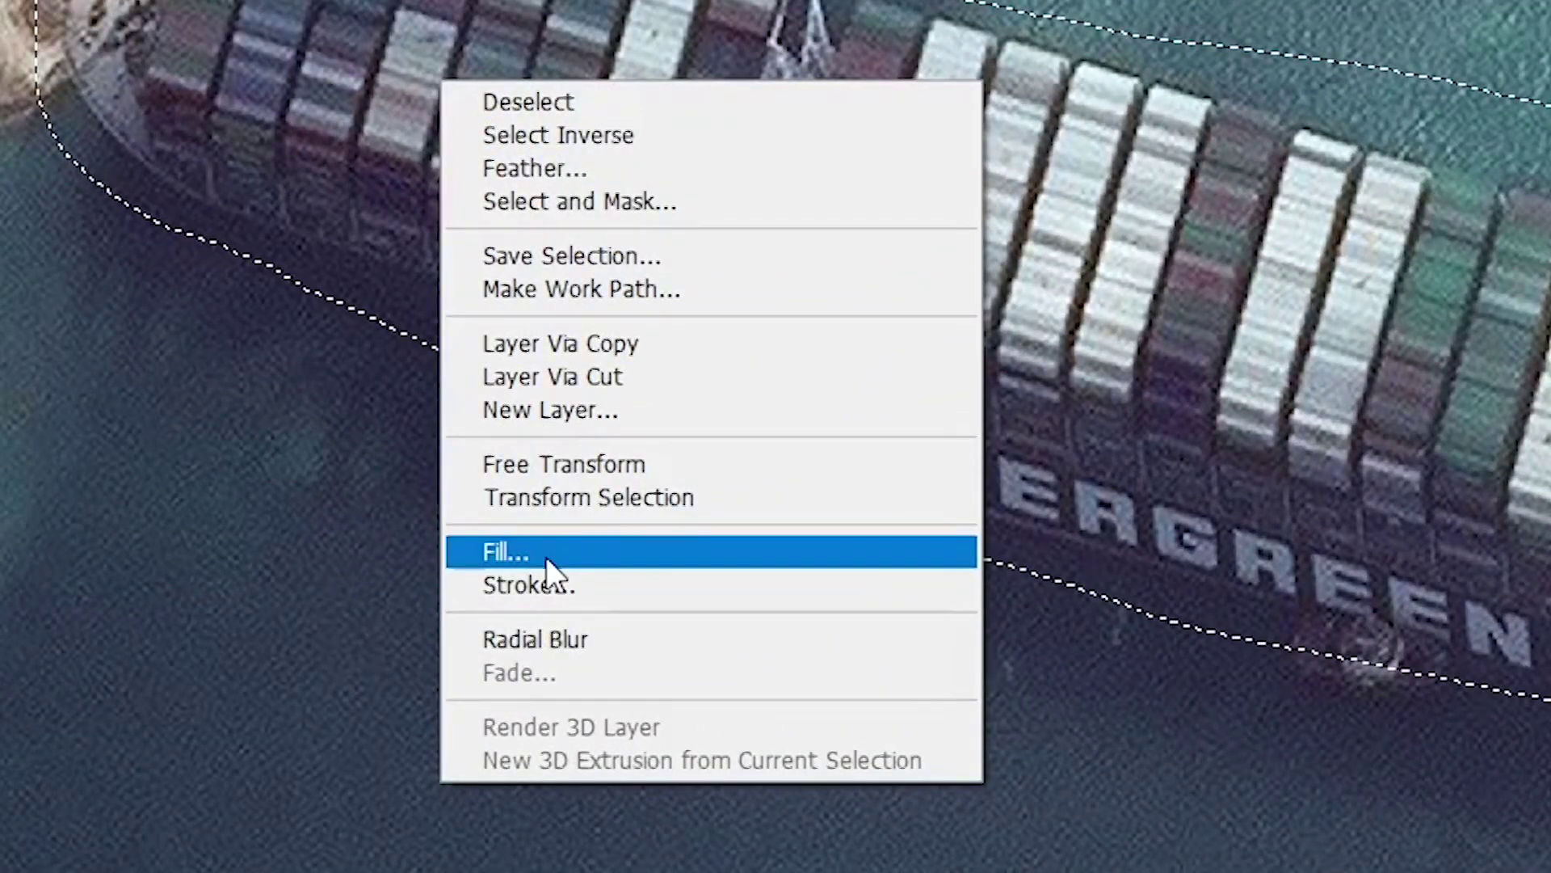
click(547, 556)
click(898, 239)
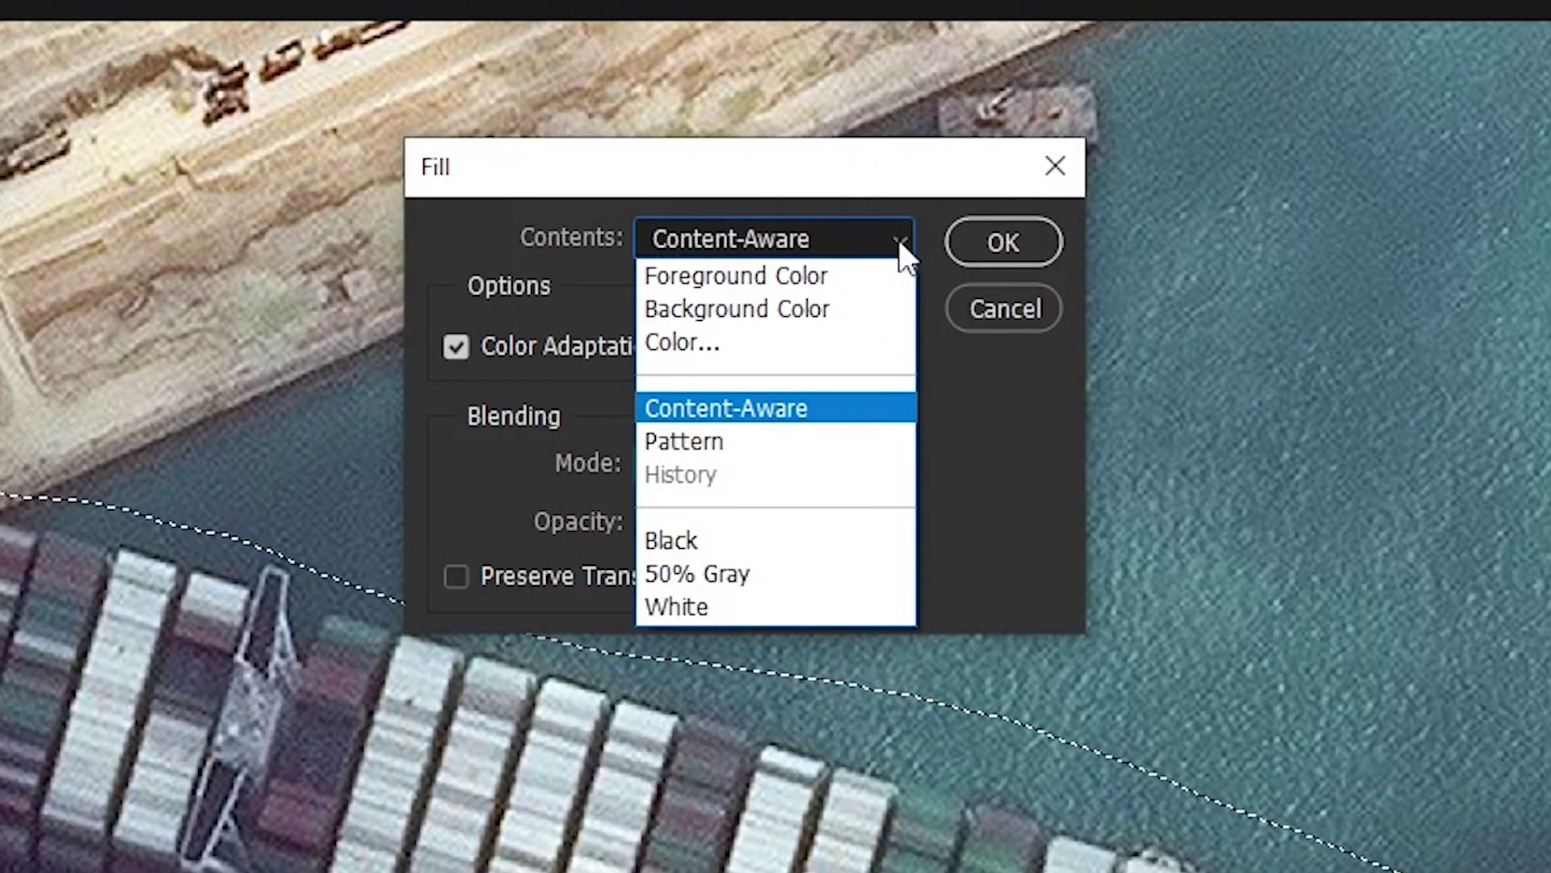
click(778, 410)
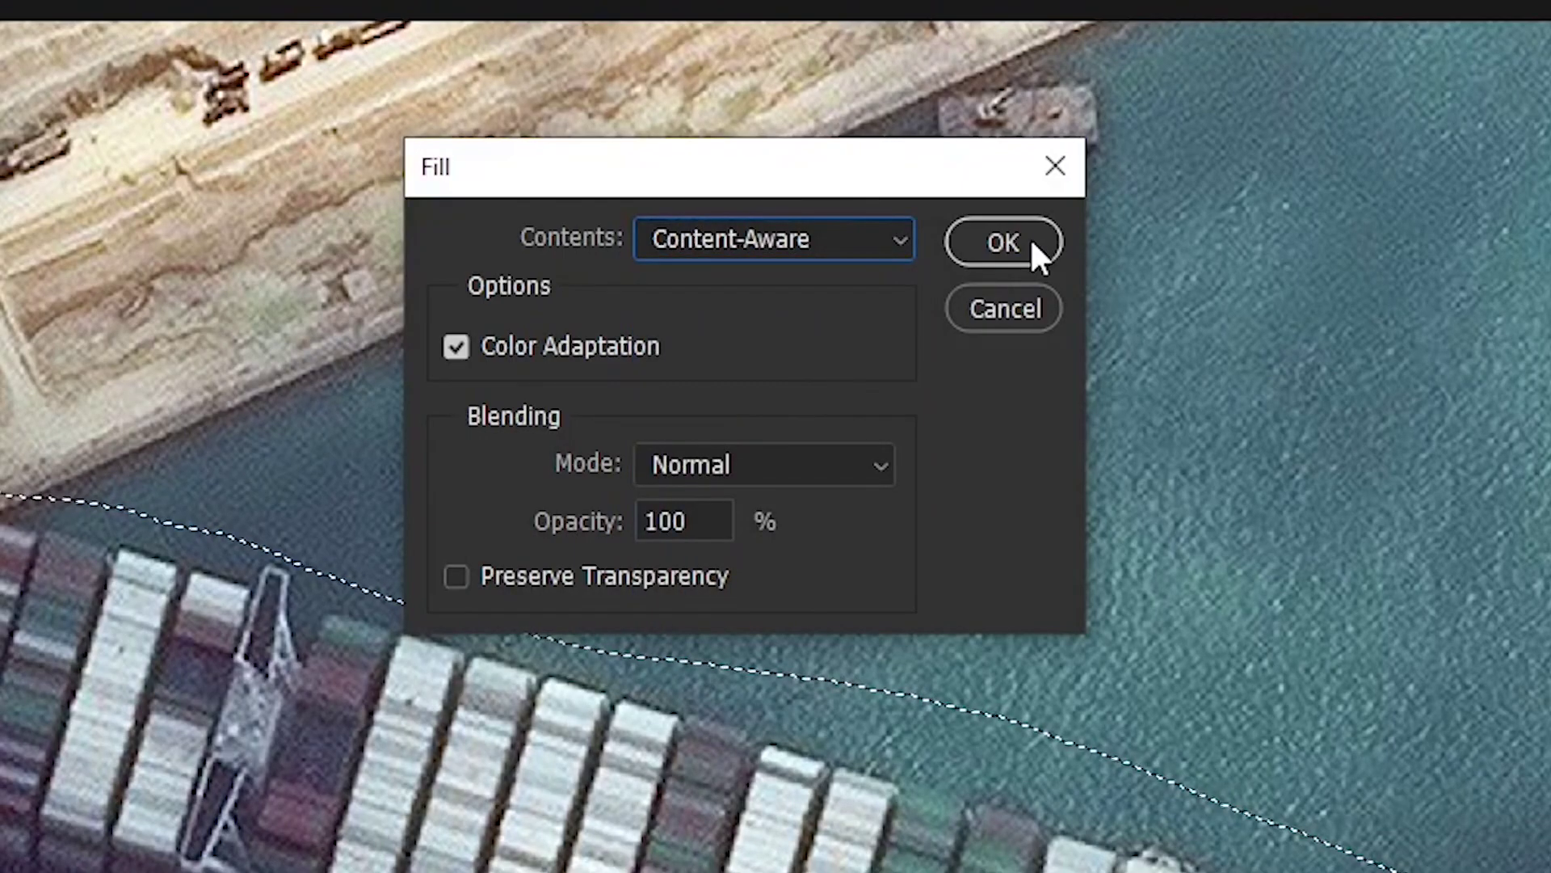
click(1030, 238)
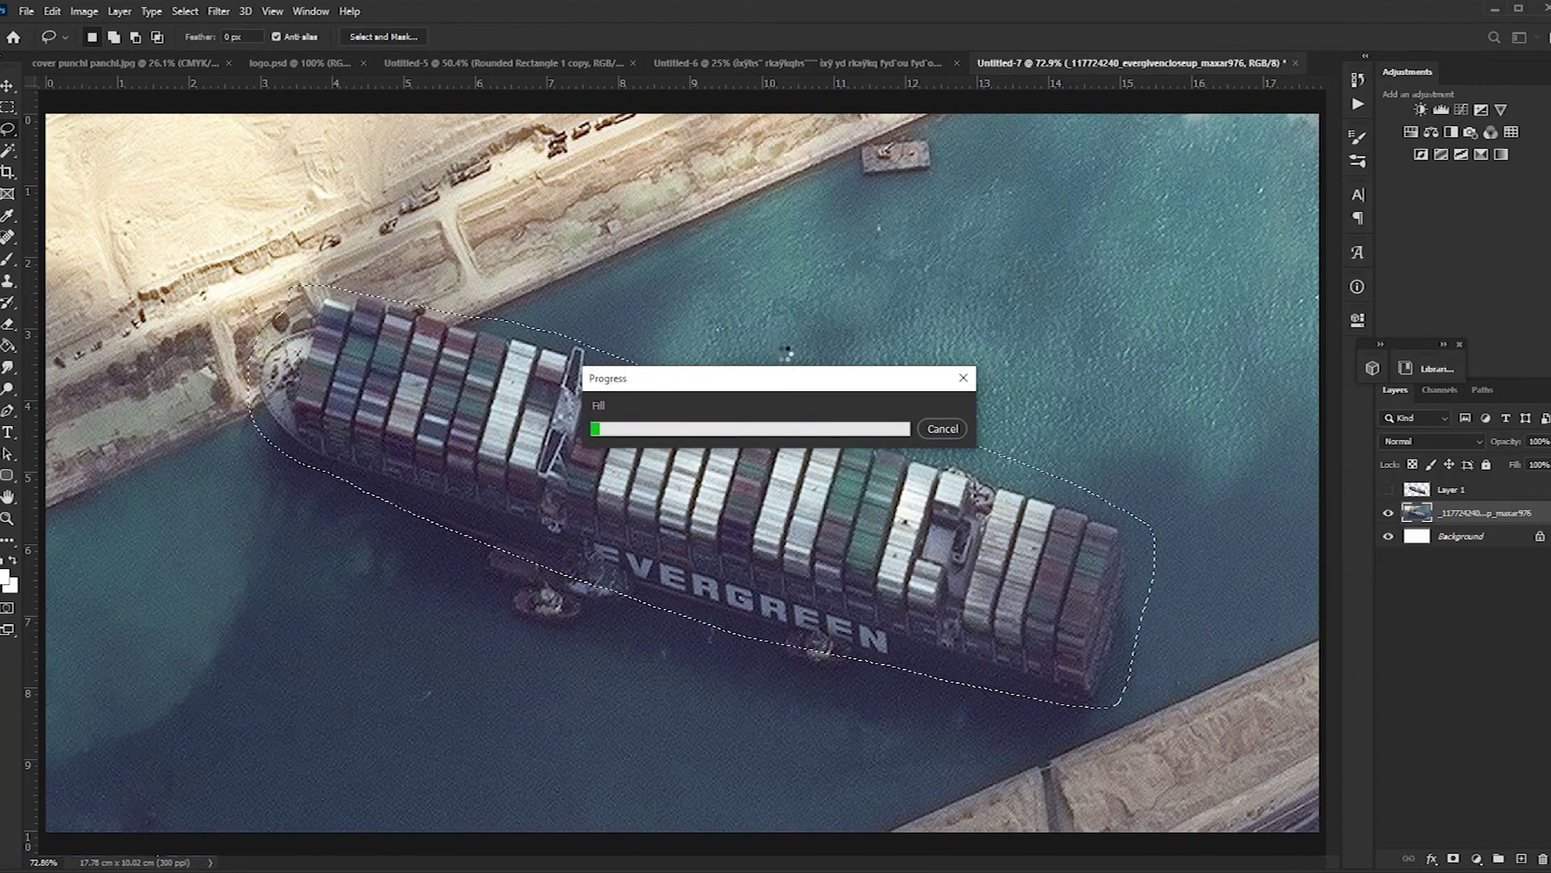
Step: Deselect, lasso the dark leftover ship shape, and Content-Aware fill it with water
key(ctrl+d)
key(m)
click(6, 131)
drag(304, 412, 511, 412)
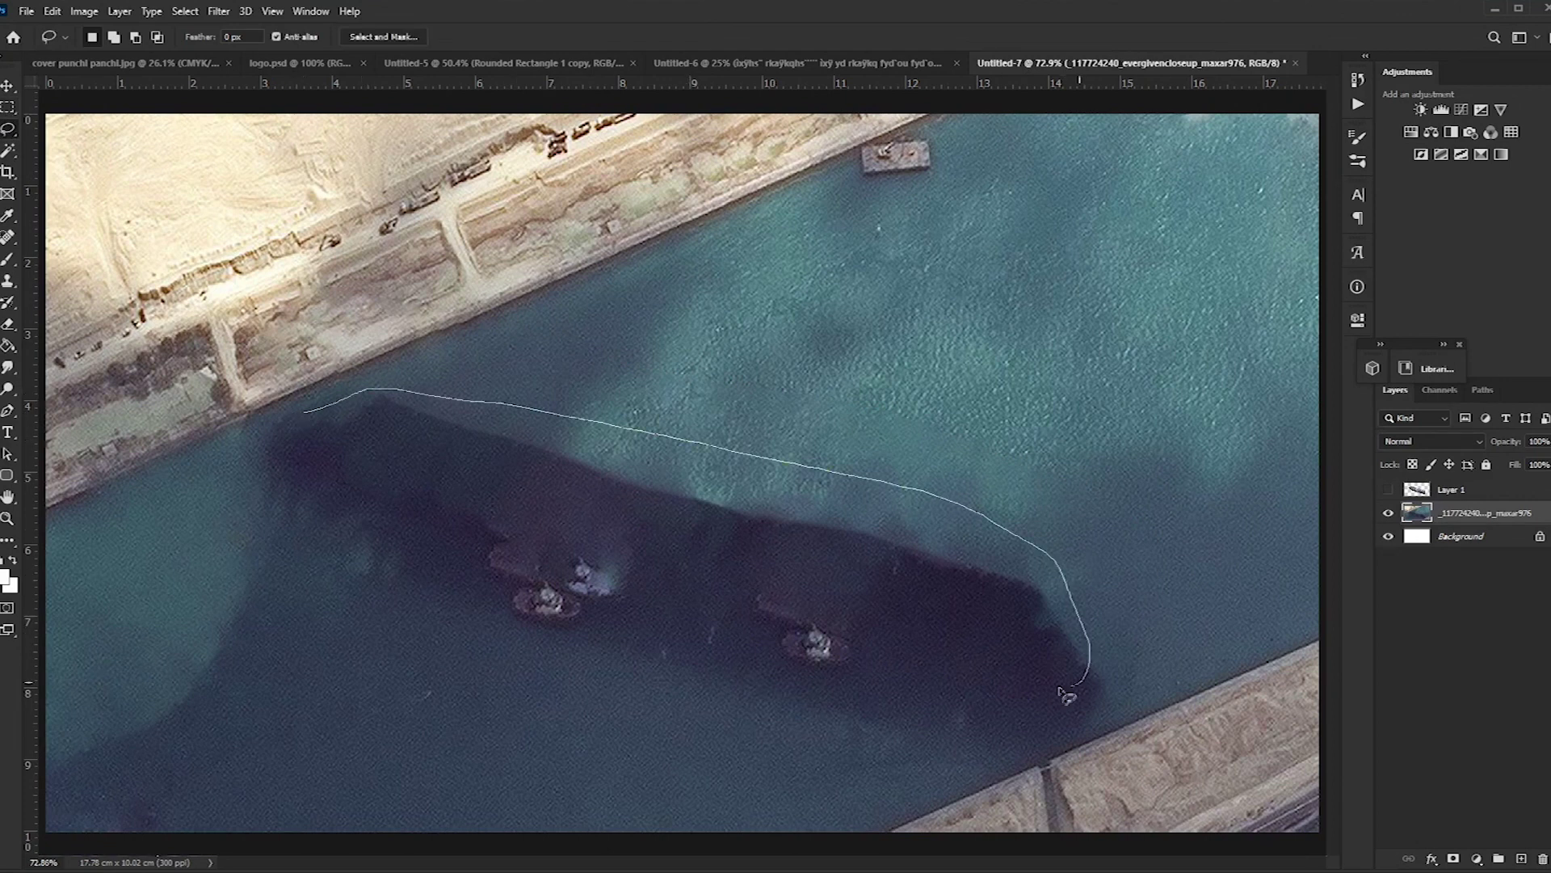
right_click(457, 471)
mouse_move(331, 442)
mouse_down()
mouse_move(311, 416)
mouse_move(798, 548)
mouse_up()
click(485, 674)
click(886, 207)
Step: Content-Aware fill two more dark patches in the canal water
drag(372, 454, 363, 429)
right_click(415, 446)
click(443, 649)
click(887, 209)
drag(312, 546, 323, 558)
right_click(574, 530)
click(606, 754)
click(886, 208)
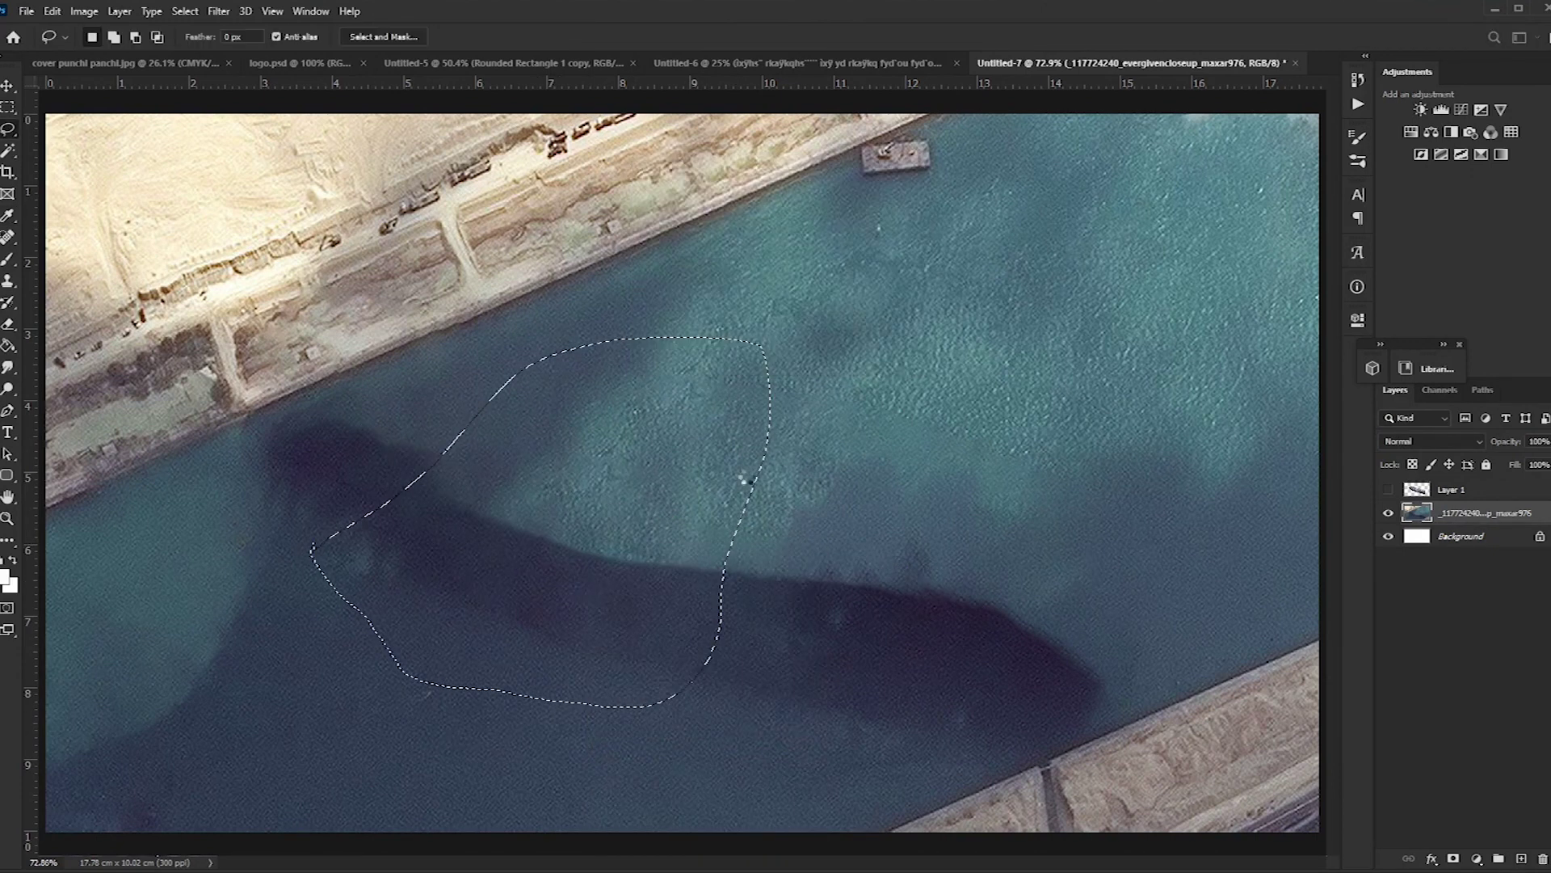
Step: Content-Aware fill the remaining dark shadow and the patch further right
drag(976, 572, 448, 614)
right_click(616, 554)
click(646, 764)
click(886, 208)
drag(934, 547, 1085, 554)
right_click(945, 544)
click(1002, 760)
click(880, 218)
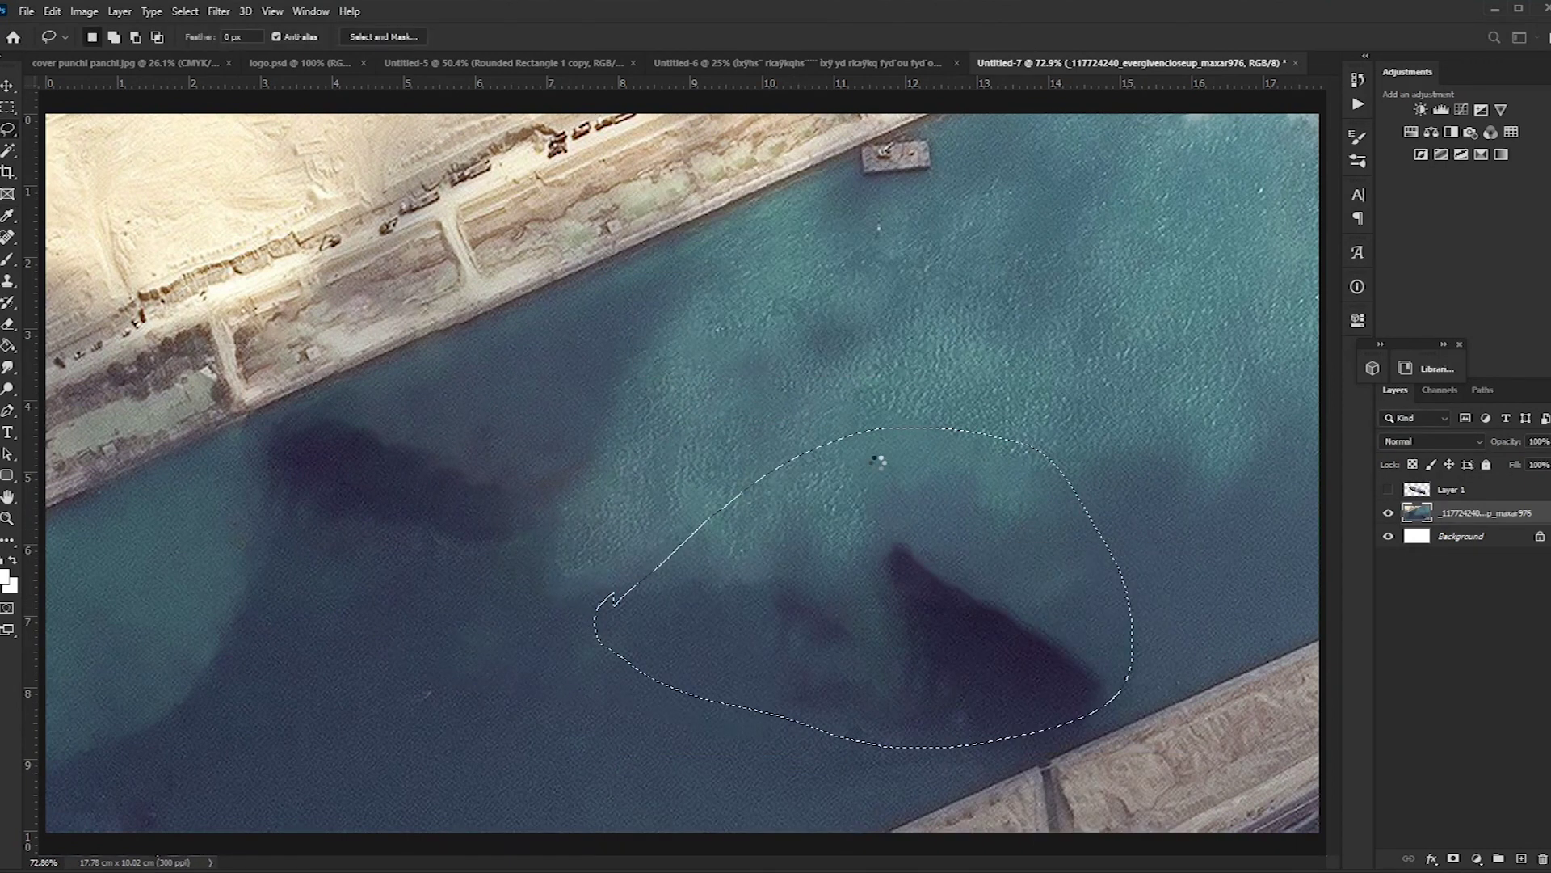
Step: Content-Aware fill the lower-right shadow and the last dark patch on the left
drag(428, 482, 436, 484)
right_click(483, 485)
click(549, 685)
key(Return)
drag(374, 448, 375, 449)
right_click(420, 450)
click(489, 651)
key(Return)
click(6, 107)
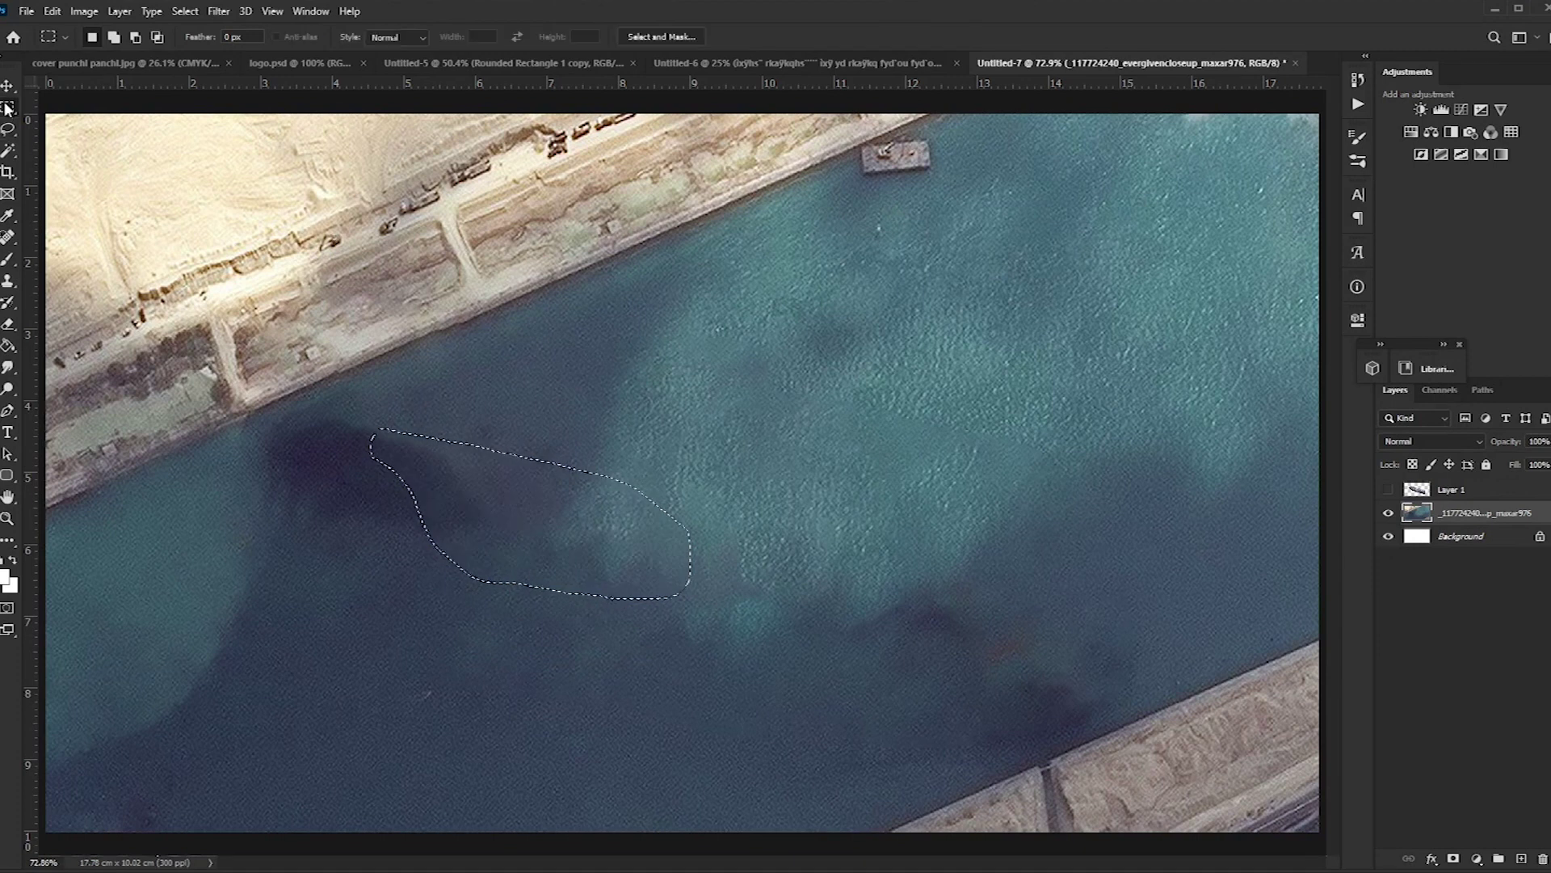
key(ctrl+t)
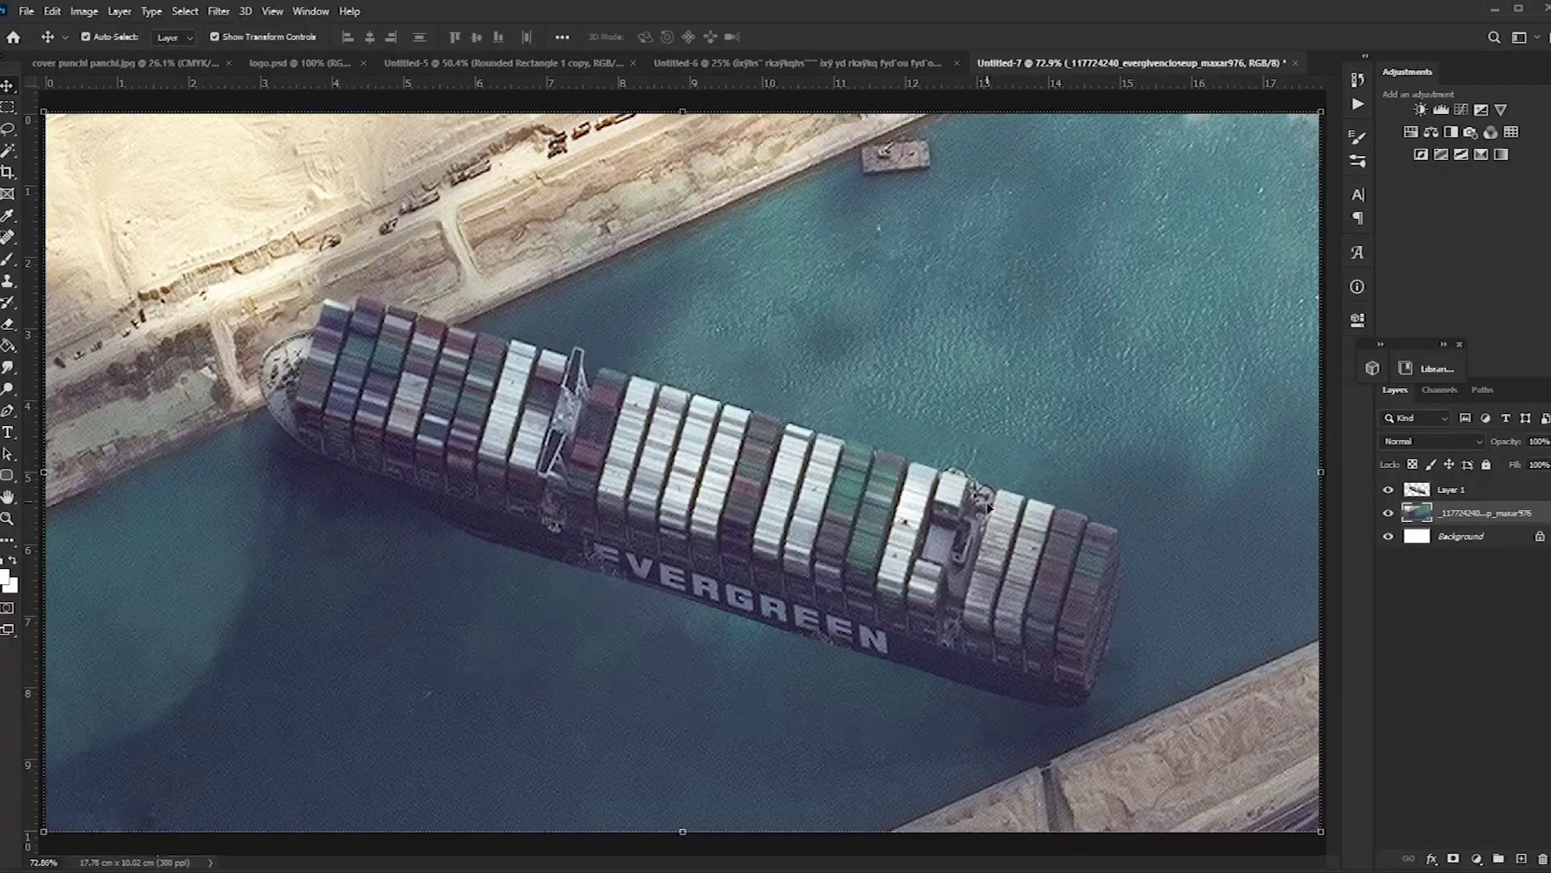
Step: Rotate the Layer 1 ship about 45° counter-clockwise and commit the rotation
click(985, 526)
drag(1125, 517, 1148, 90)
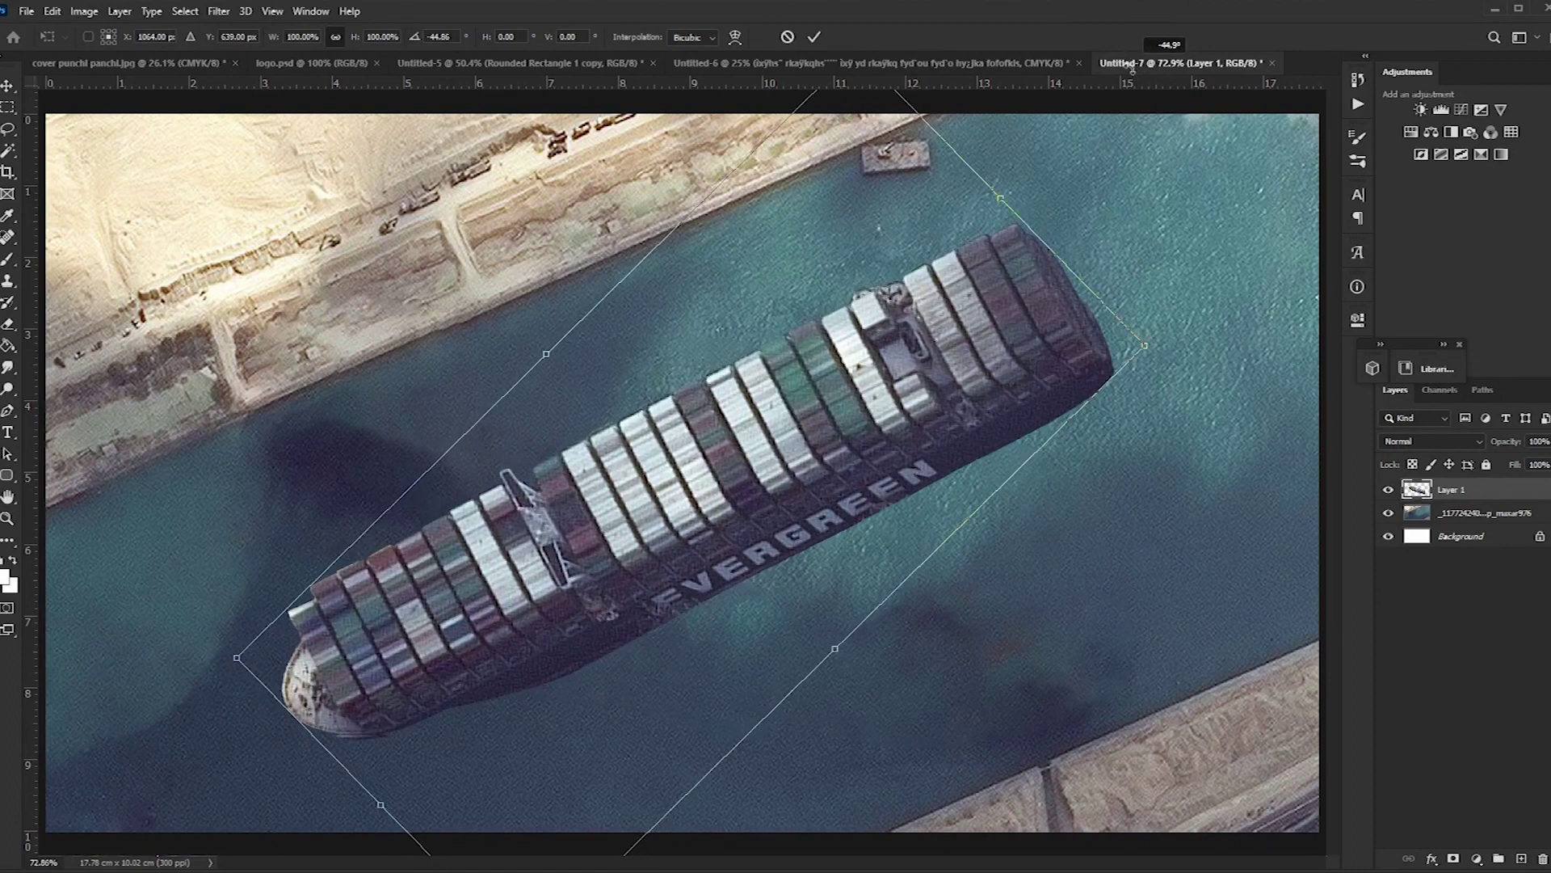
key(Return)
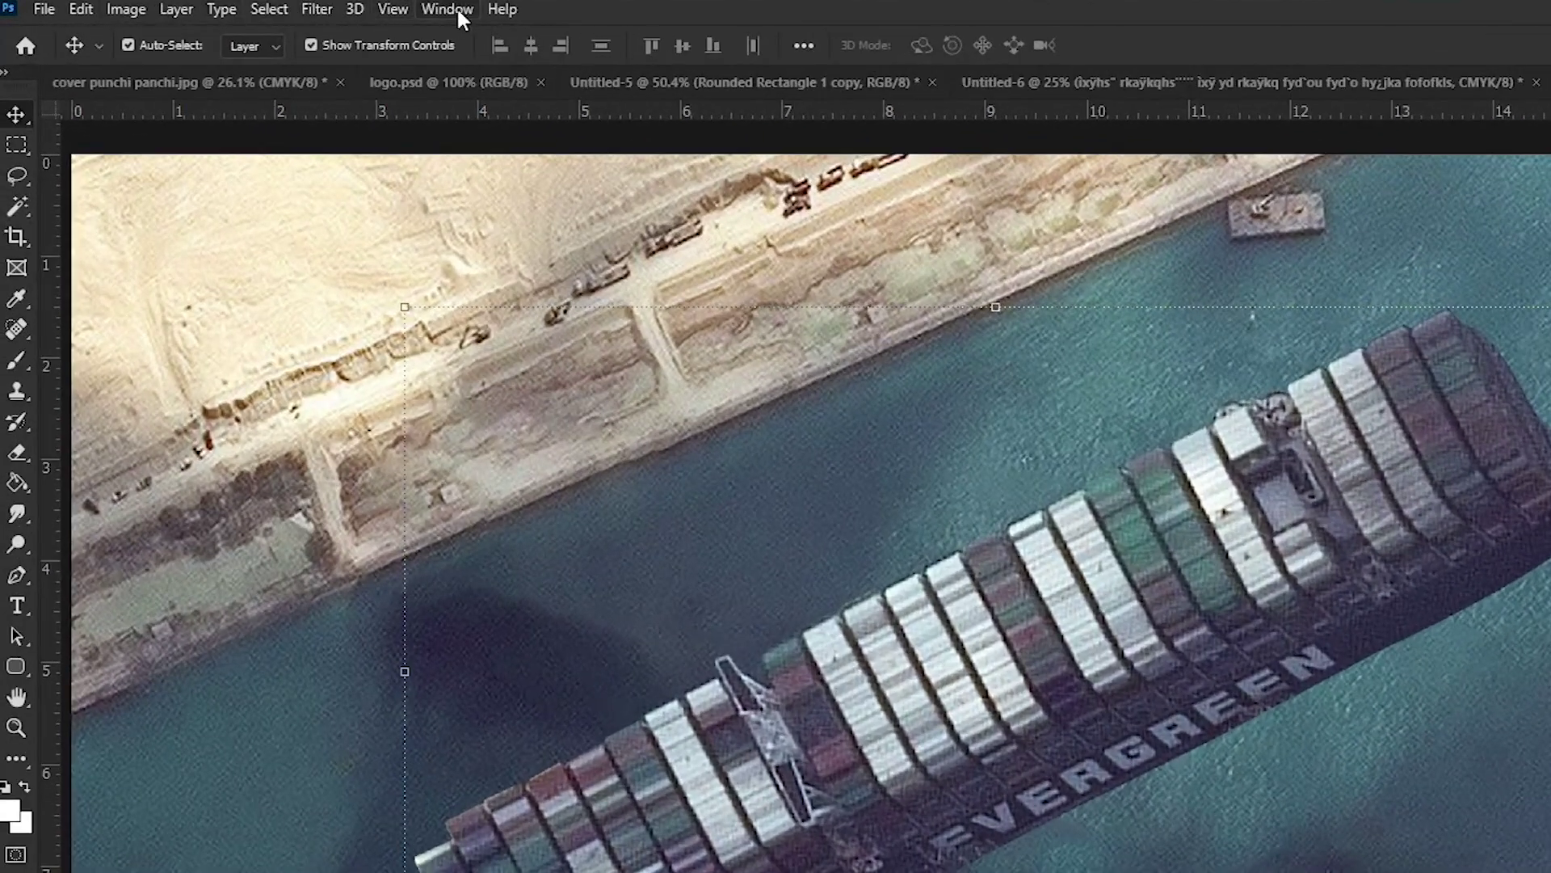
Step: Open the Timeline panel, create a video timeline, and move the panel off the ship
click(458, 10)
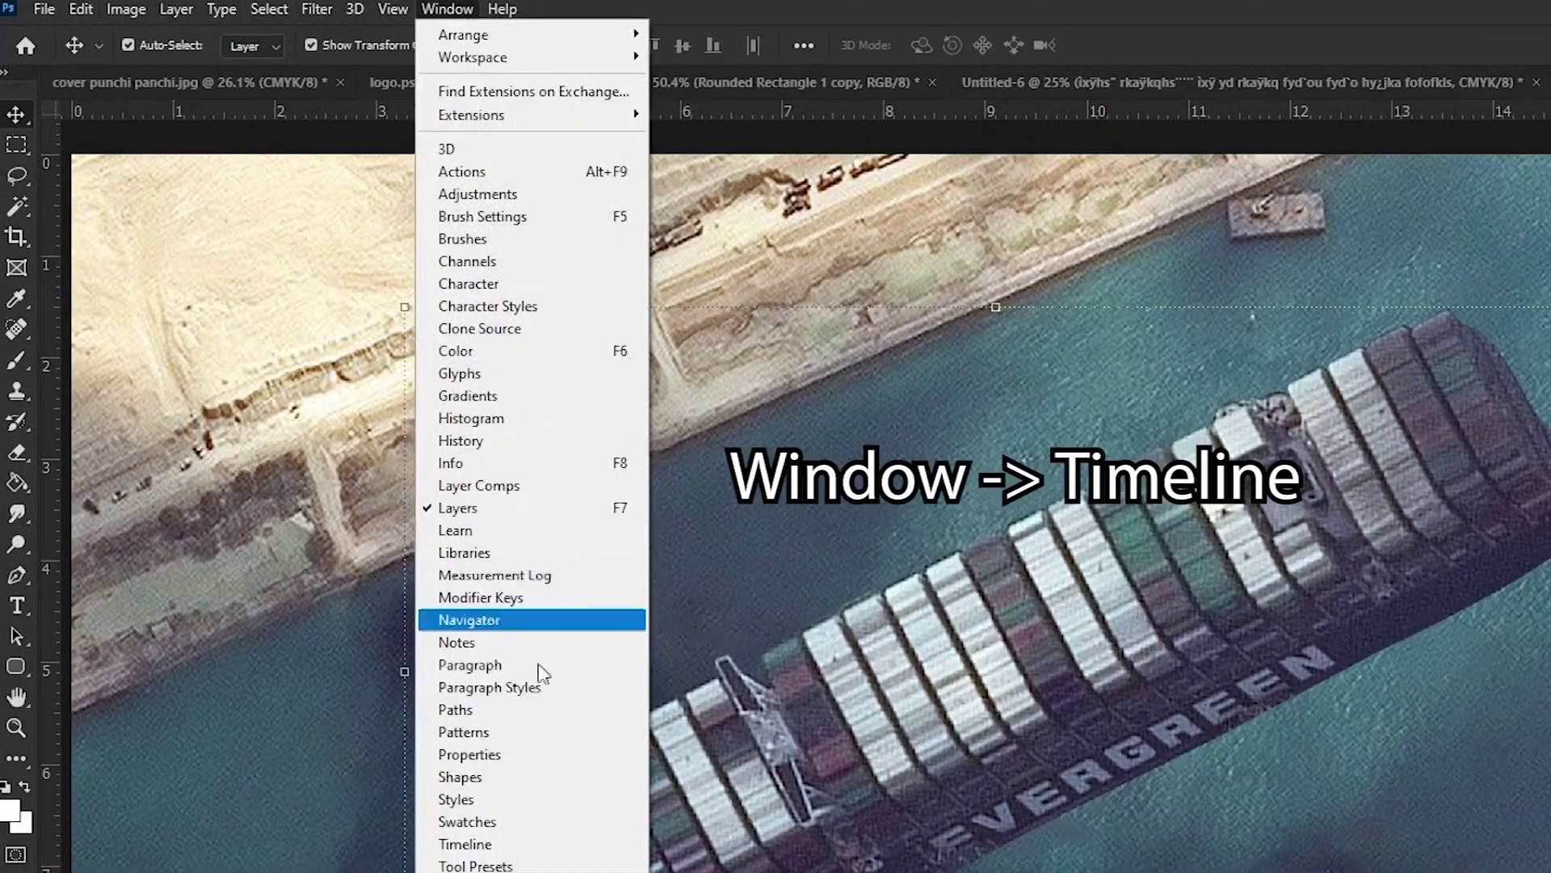
click(517, 844)
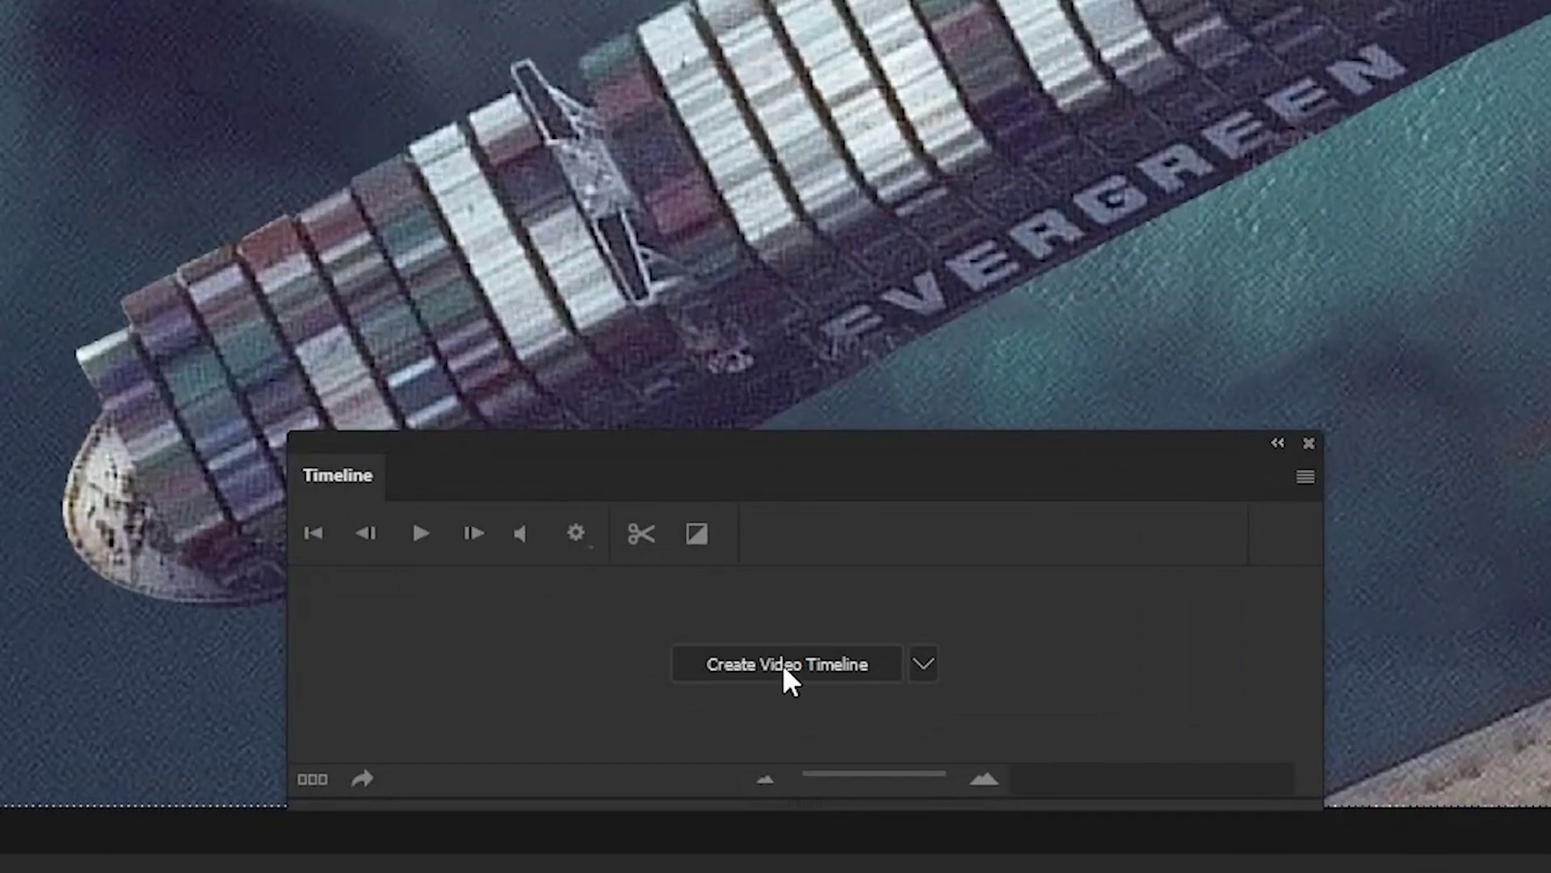
click(633, 762)
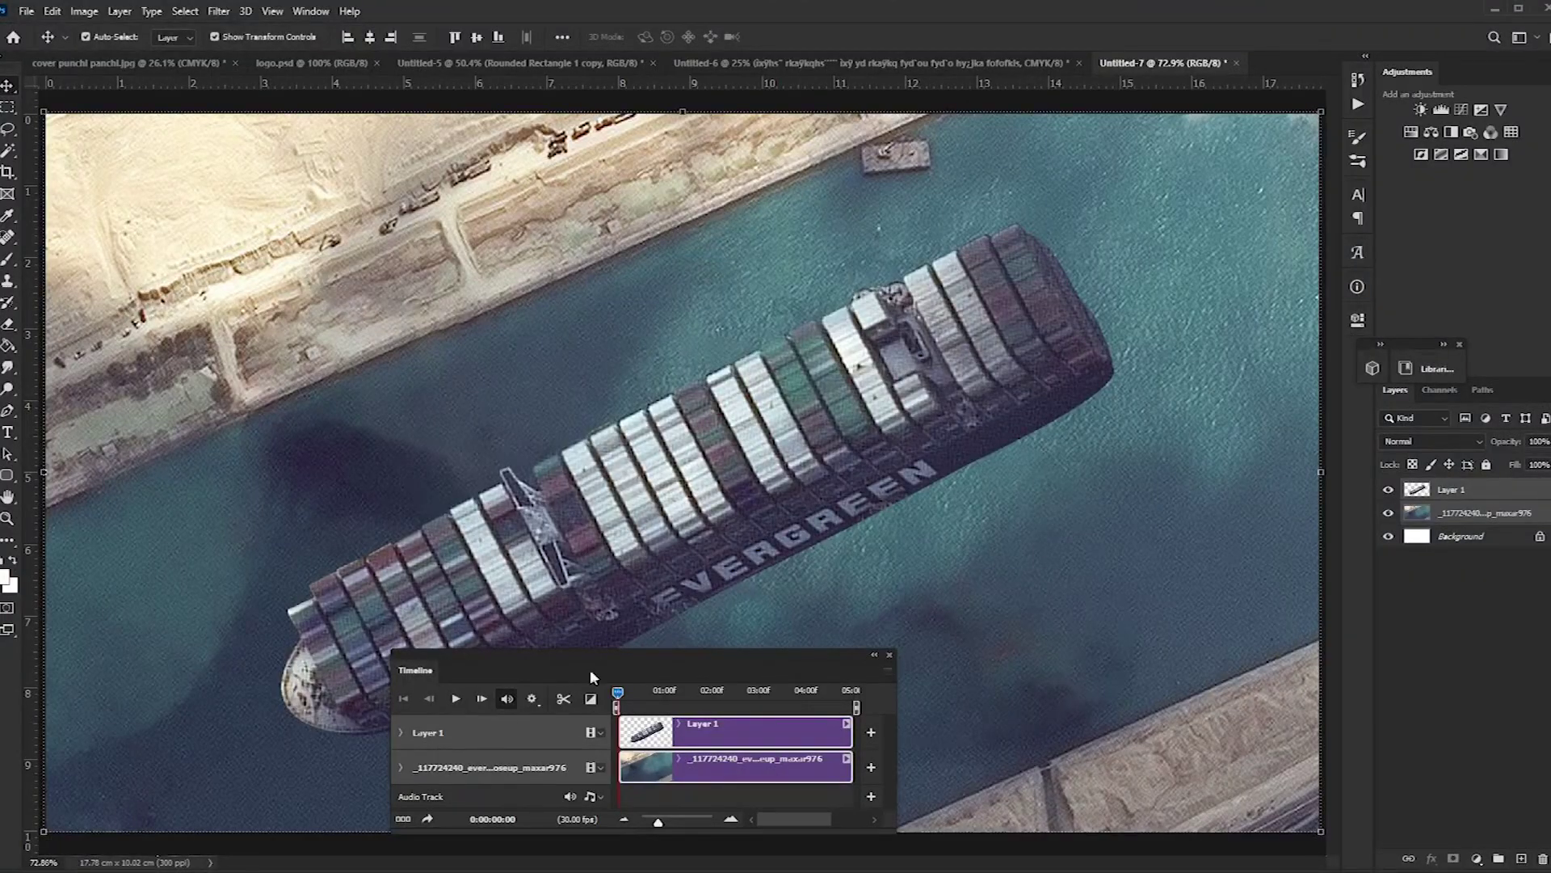
drag(642, 652, 1044, 571)
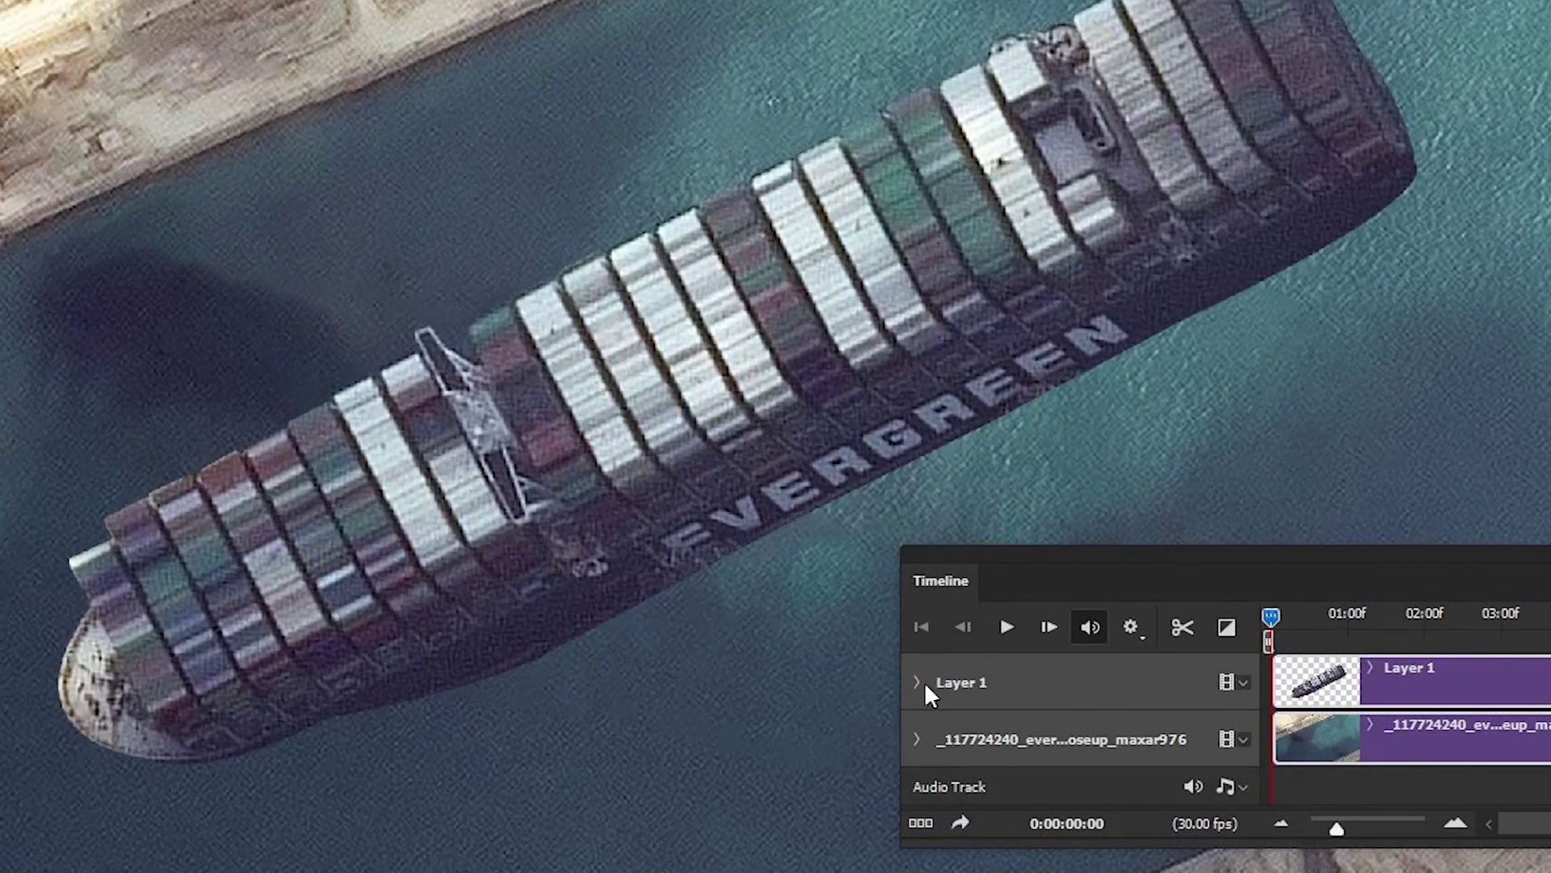
Step: Keyframe Layer 1's start position, drag the ship down-left out of frame later, and play
click(918, 682)
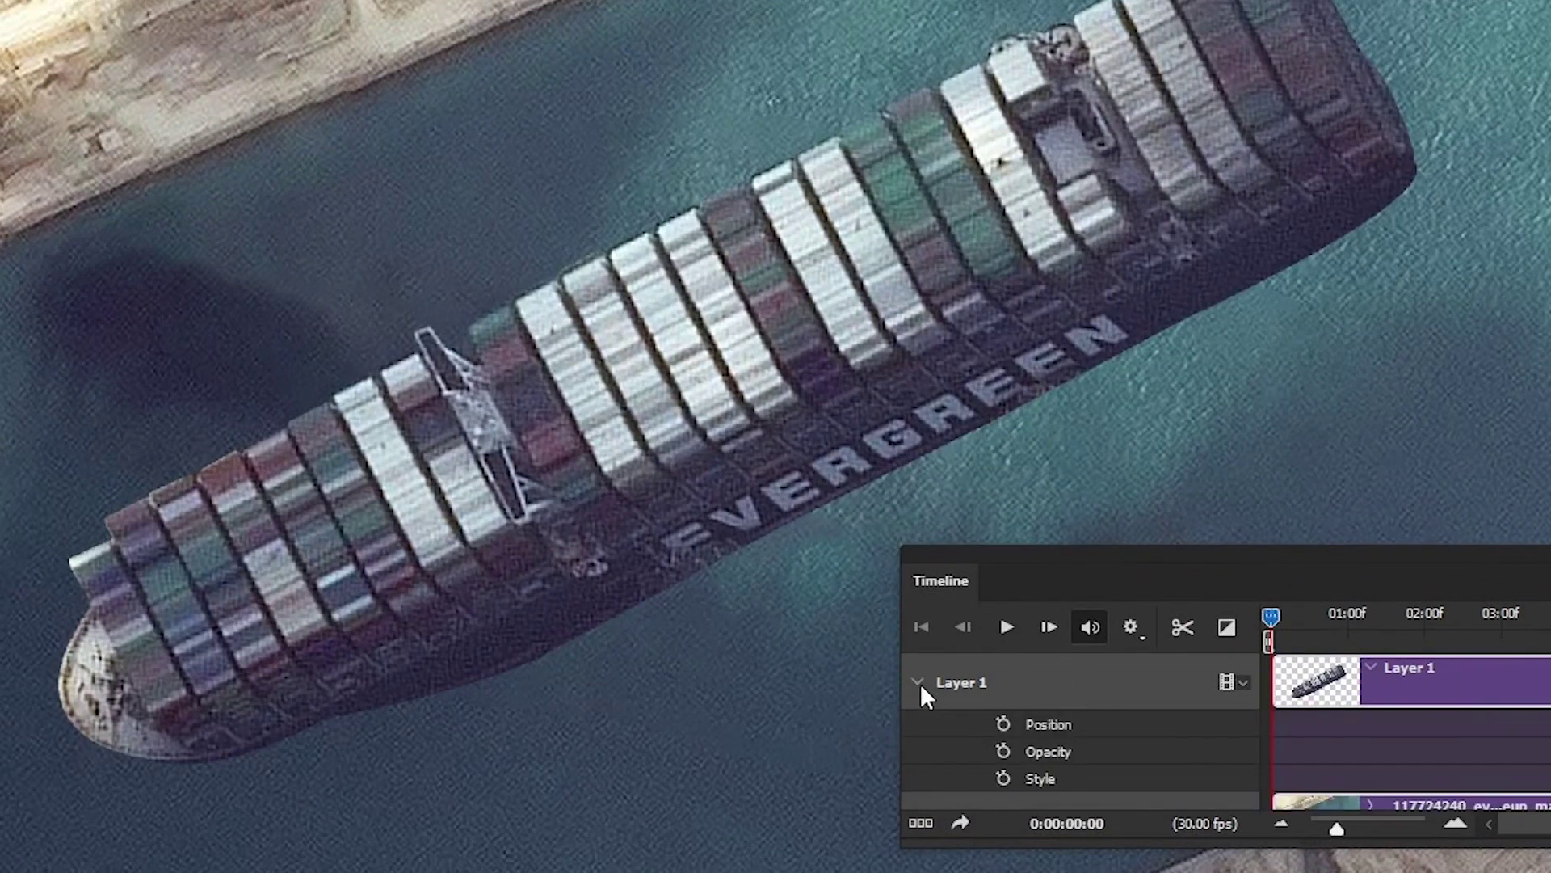
click(1002, 724)
drag(1270, 615, 1541, 629)
mouse_move(1244, 170)
mouse_down()
mouse_move(404, 485)
mouse_move(4, 775)
mouse_up()
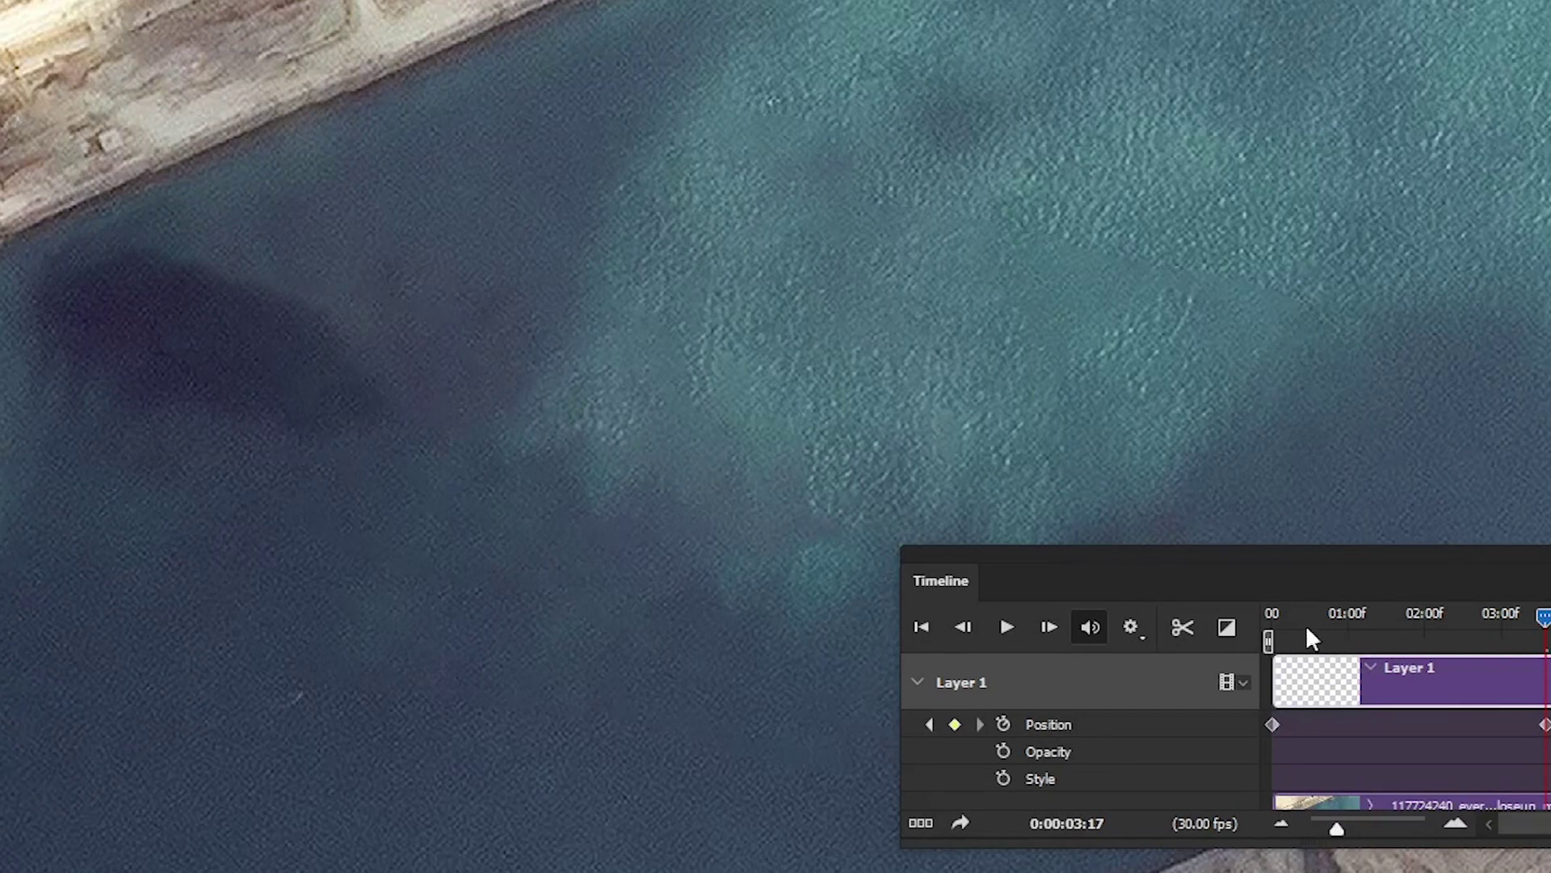
key(space)
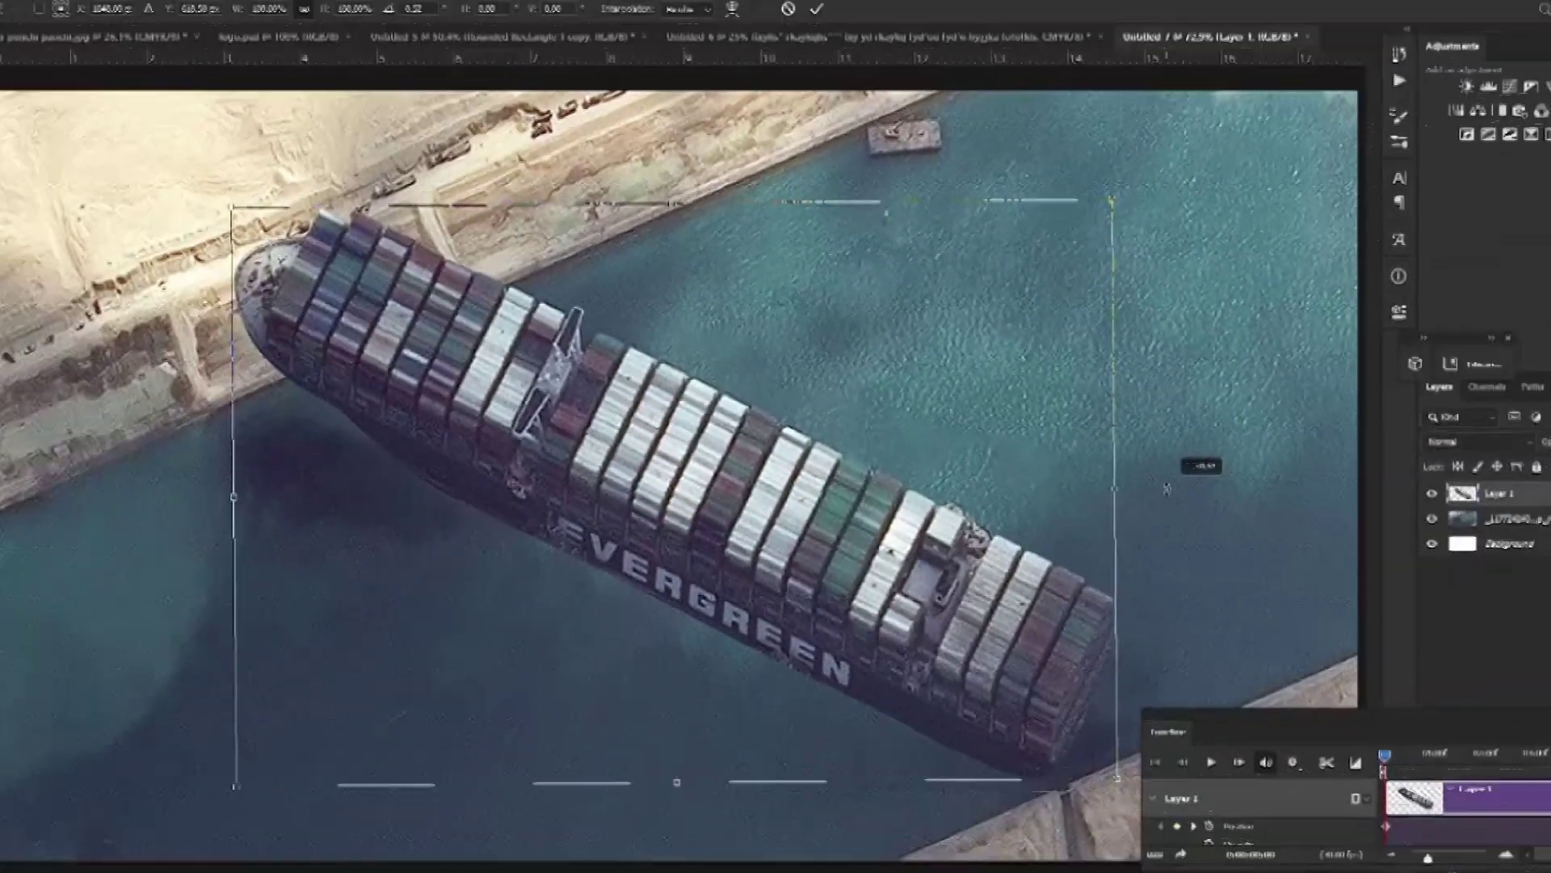
Step: Rotate the ship about 55° counter-clockwise at frame 0, then play and stop the preview
drag(1166, 488, 1147, 353)
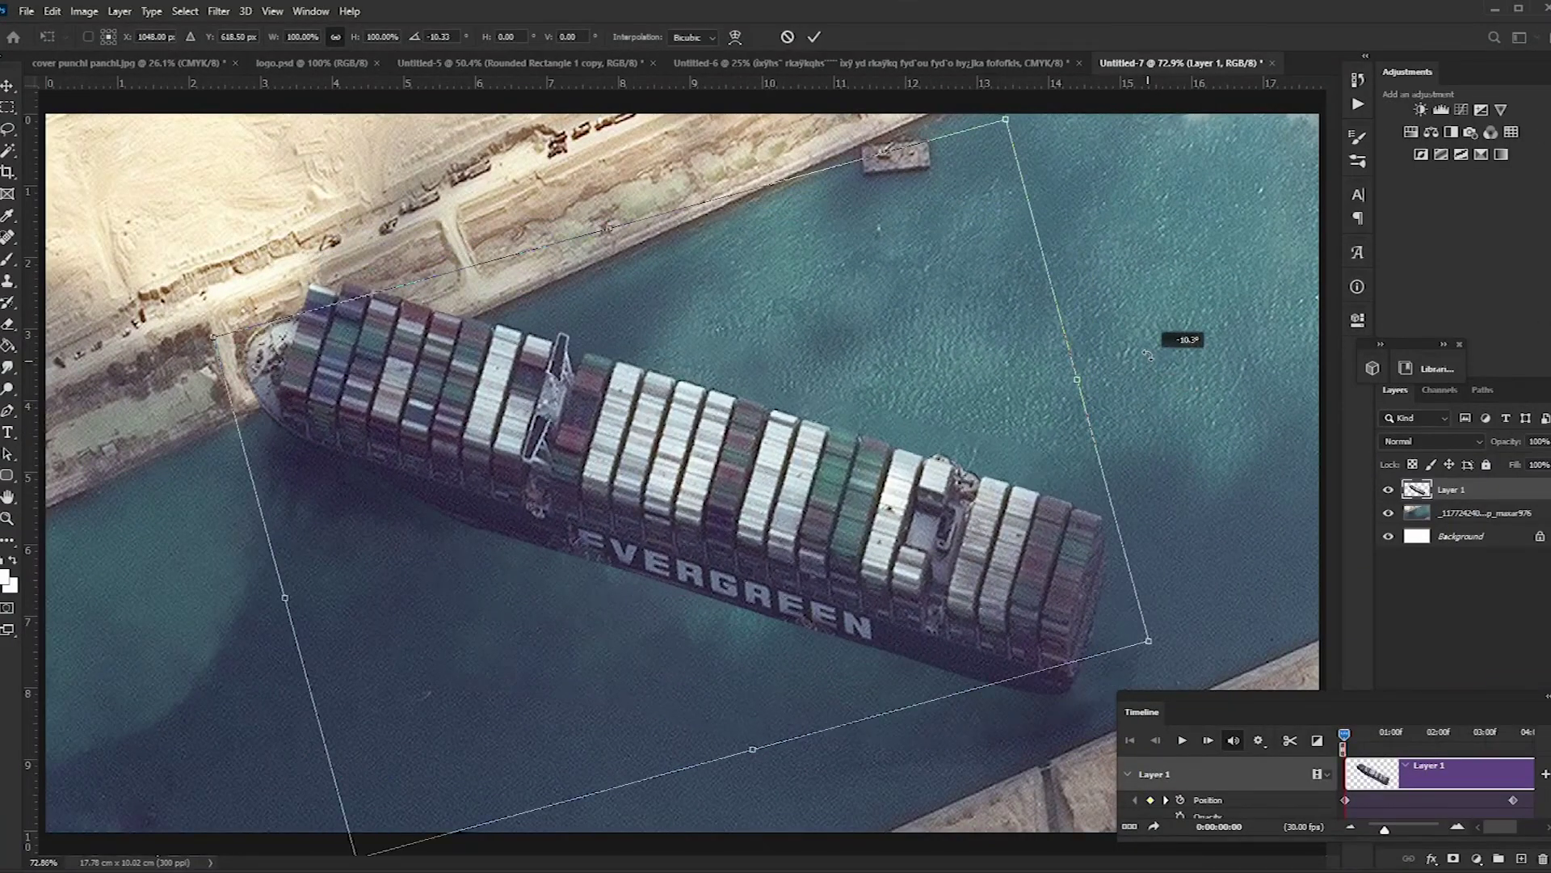
mouse_move(1147, 354)
mouse_down()
mouse_move(1117, 88)
mouse_move(1042, 18)
mouse_up()
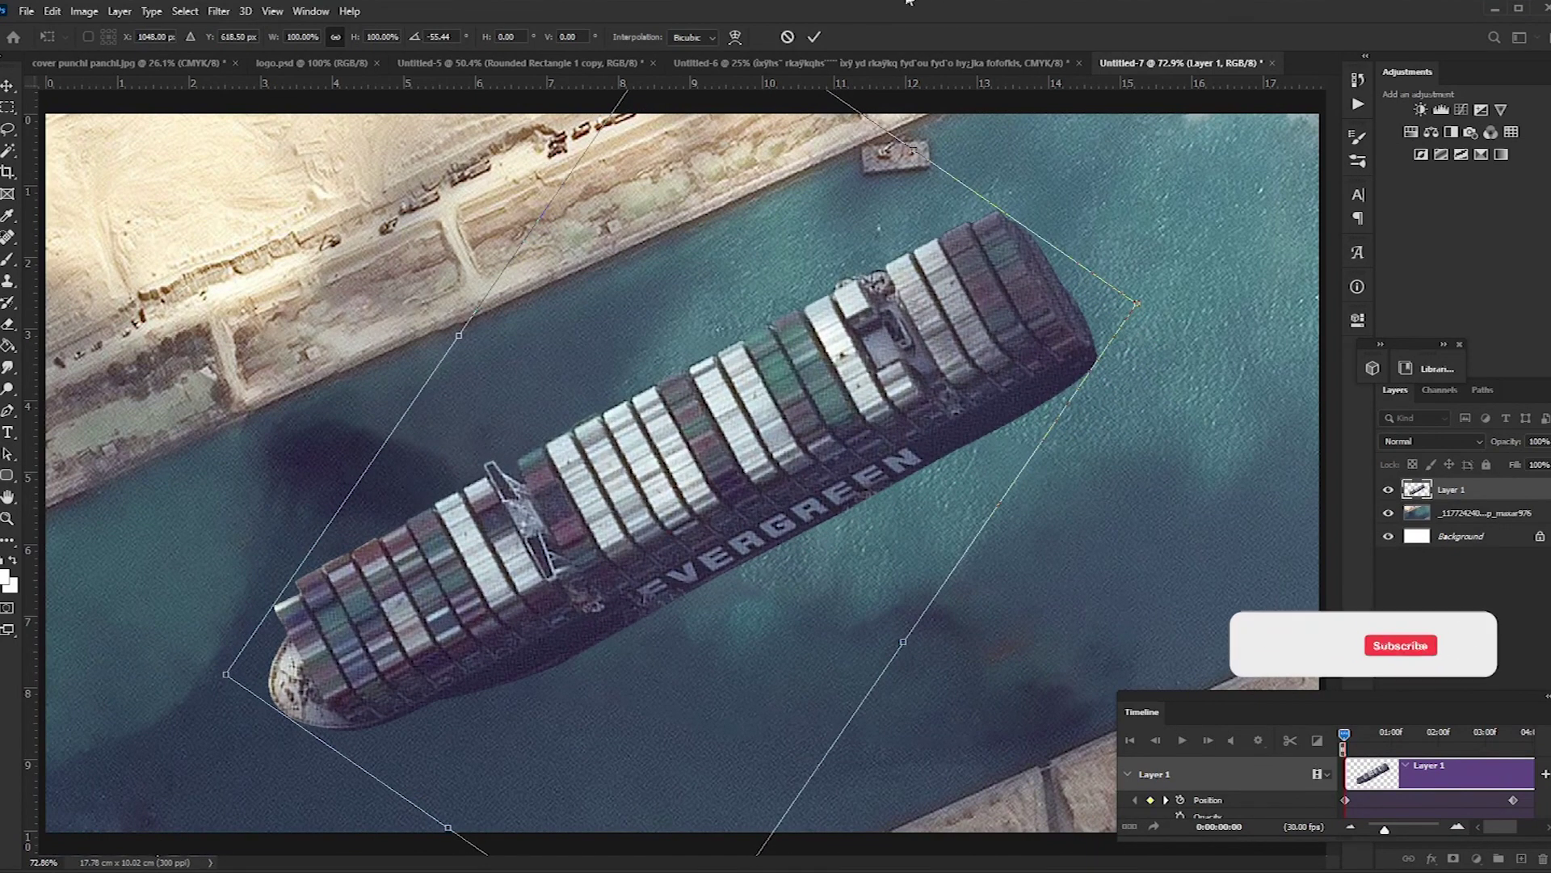
click(813, 37)
key(space)
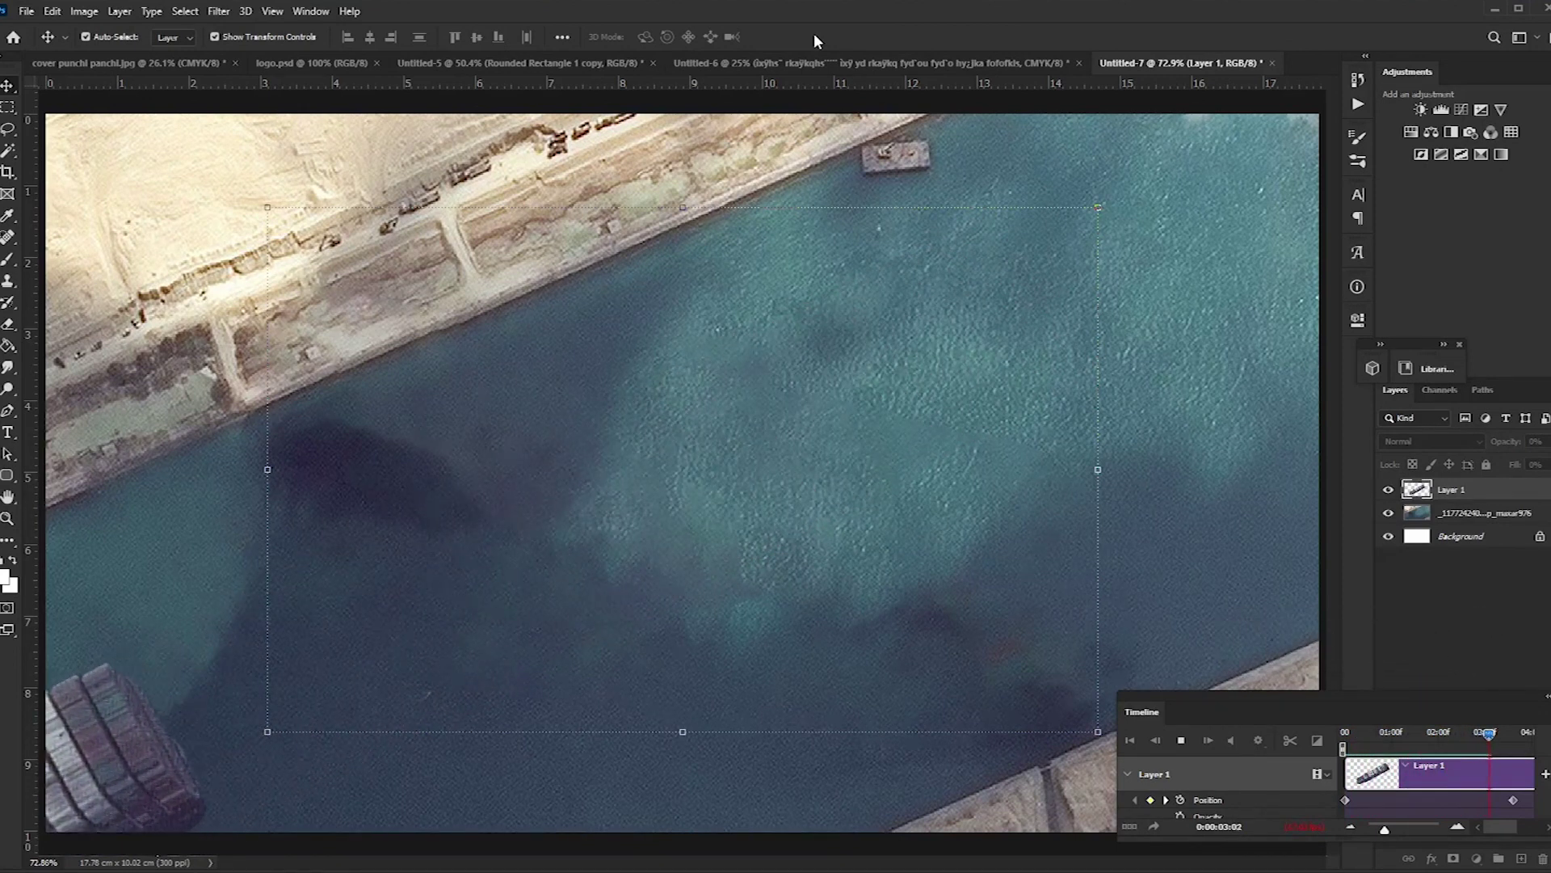
key(space)
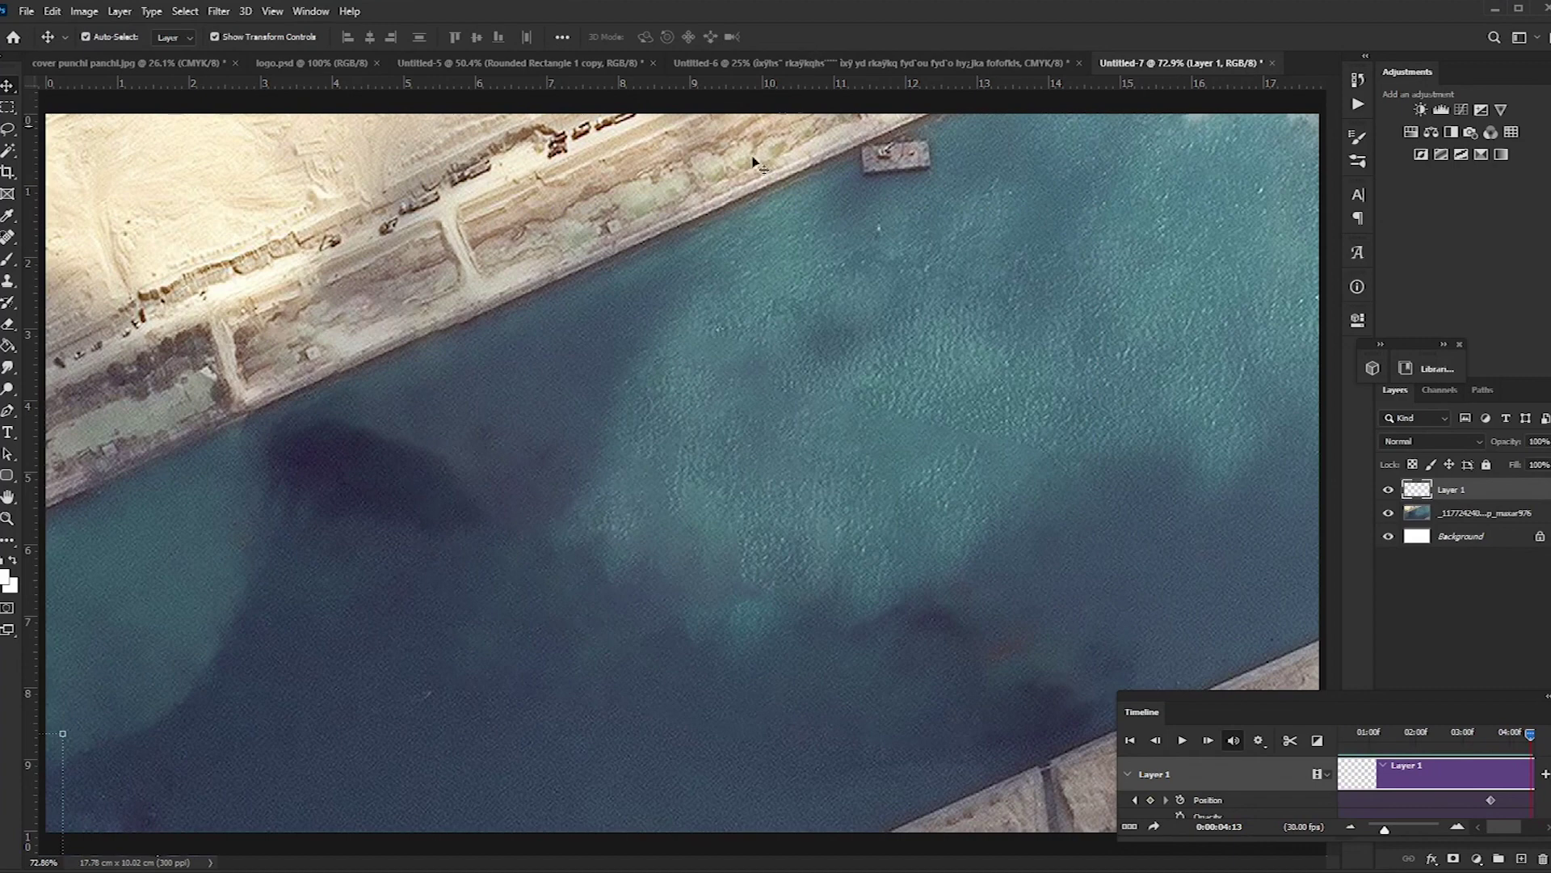